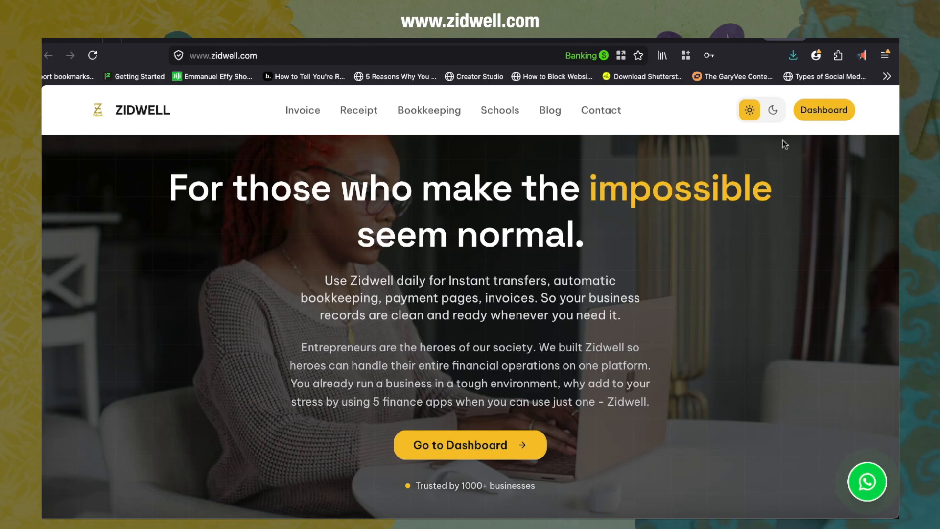
# Step: Scroll through the Zidwell homepage sections, then open the dashboard
pyautogui.click(824, 110)
pyautogui.scroll(-3, 515, 384)
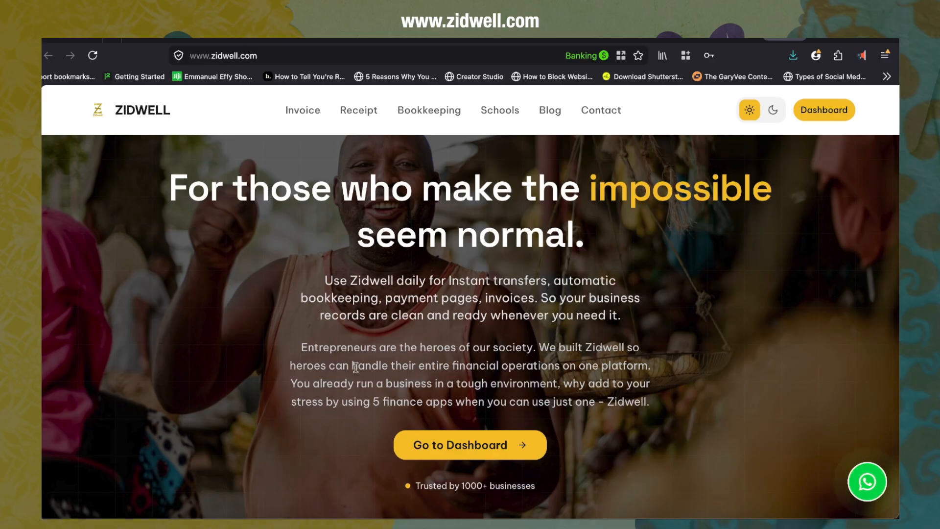
pyautogui.scroll(-2, 301, 429)
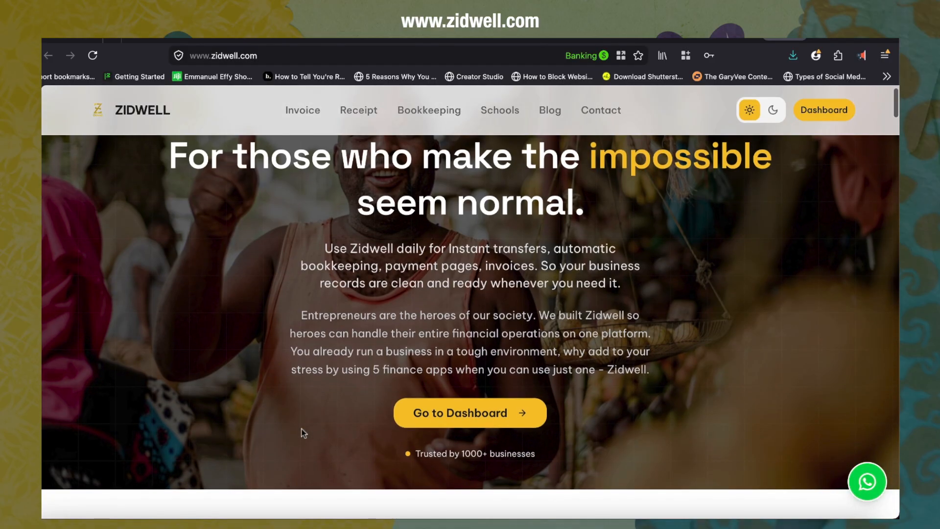
pyautogui.scroll(-2, 301, 431)
pyautogui.scroll(3, 301, 428)
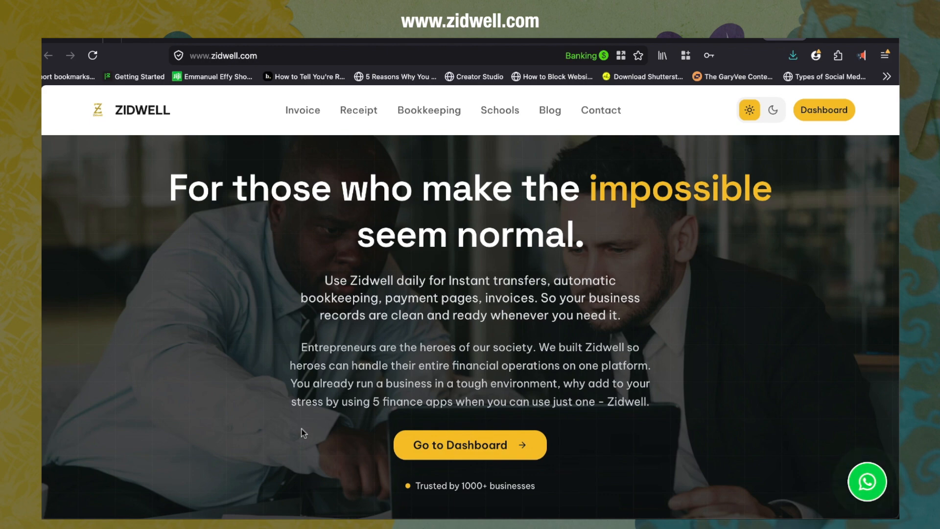
pyautogui.scroll(-2, 302, 430)
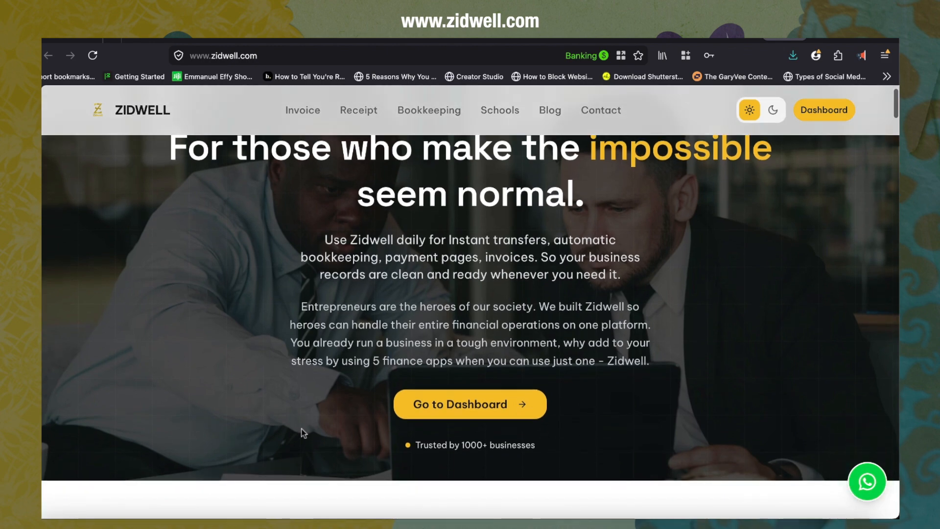
pyautogui.scroll(2, 302, 428)
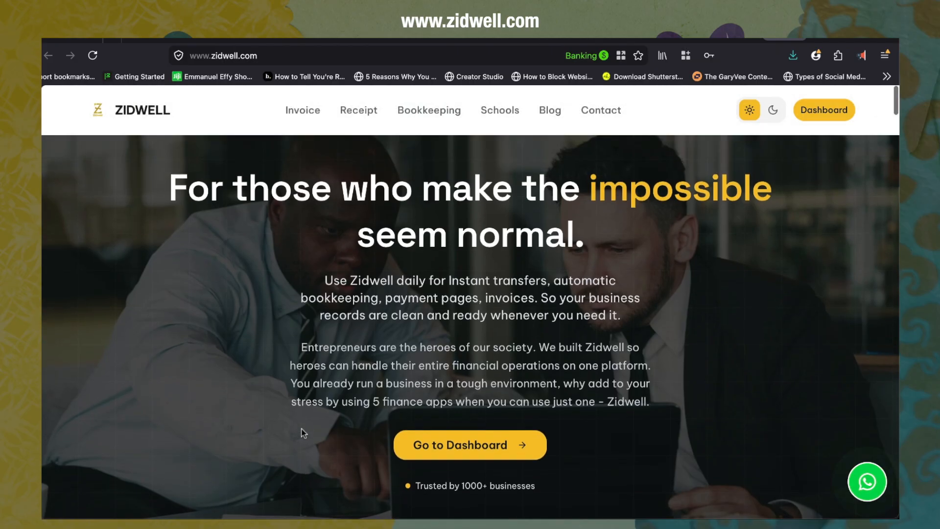
pyautogui.scroll(-15, 301, 428)
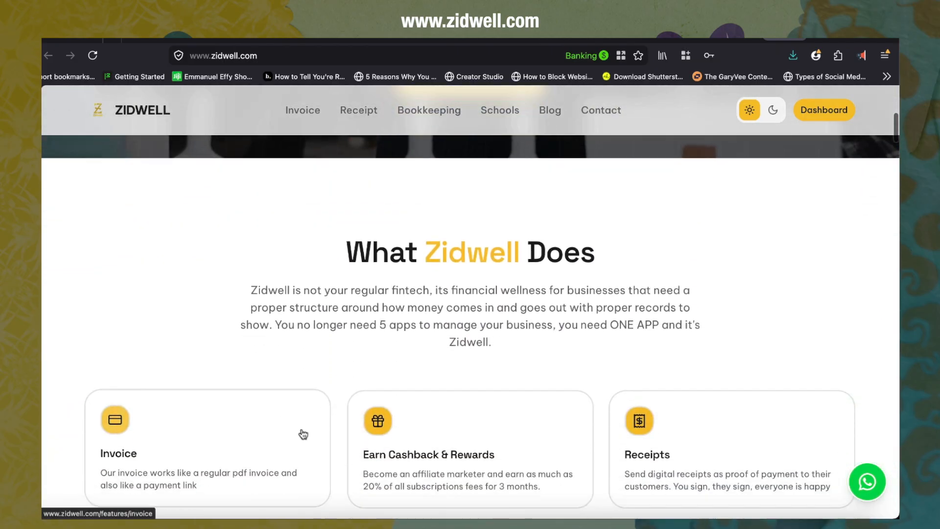
pyautogui.scroll(-15, 304, 435)
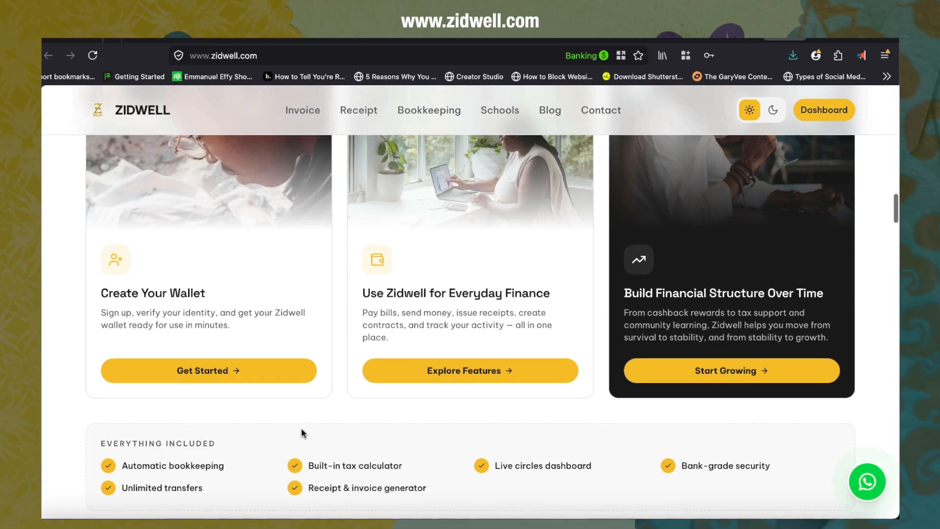
pyautogui.scroll(-15, 301, 428)
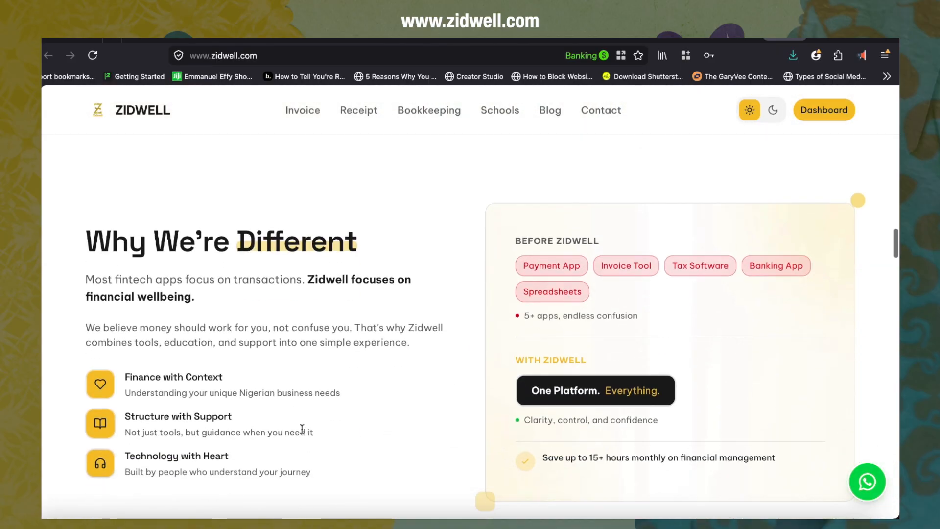
pyautogui.scroll(-10, 302, 429)
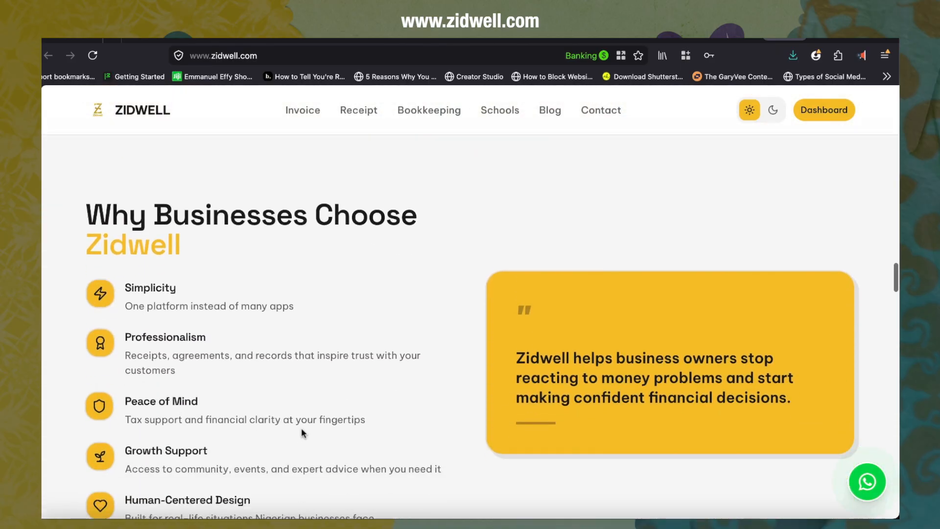
pyautogui.scroll(-5, 302, 428)
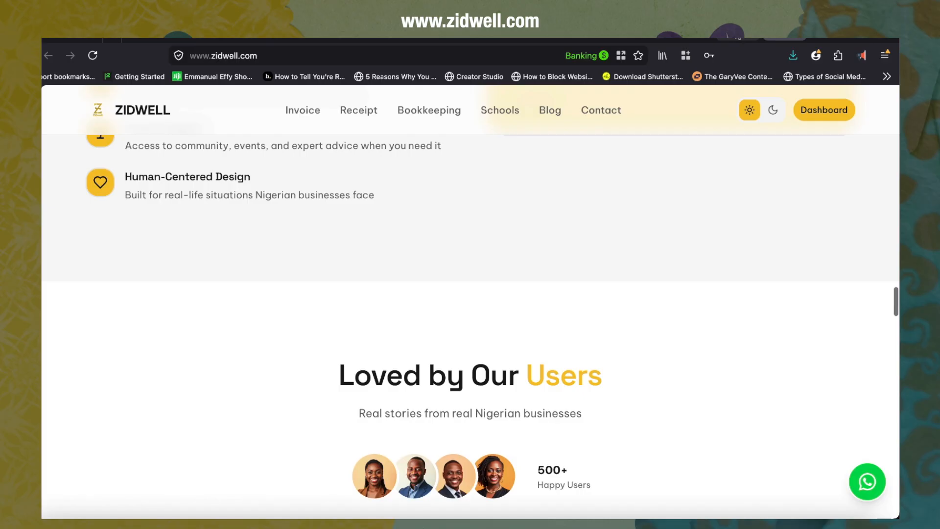
pyautogui.click(825, 110)
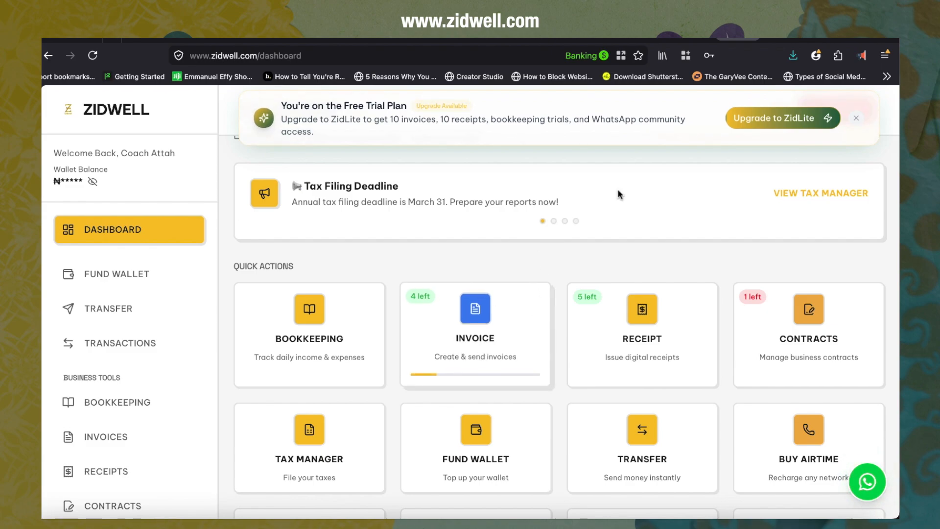
# Step: Return to the homepage tab and scroll around its hero section
pyautogui.click(785, 39)
pyautogui.scroll(15, 555, 274)
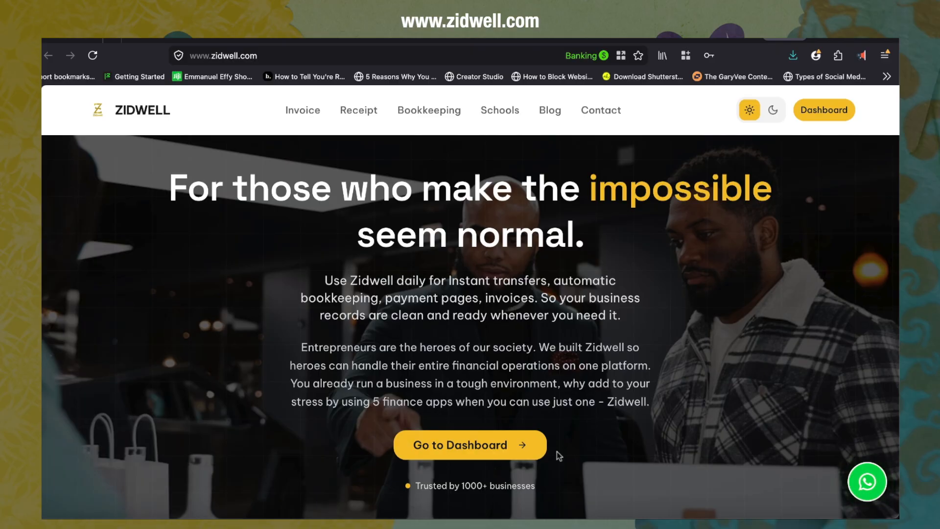
pyautogui.scroll(-5, 557, 453)
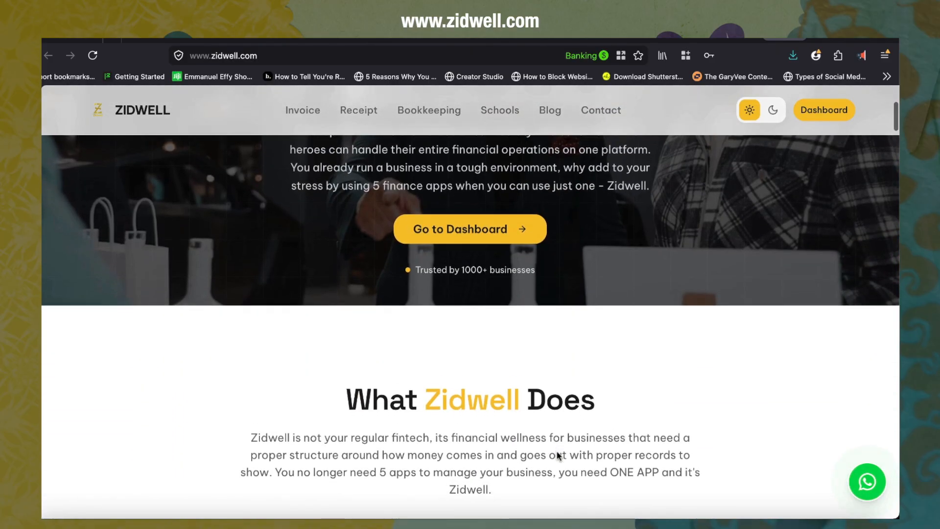
pyautogui.scroll(5, 557, 455)
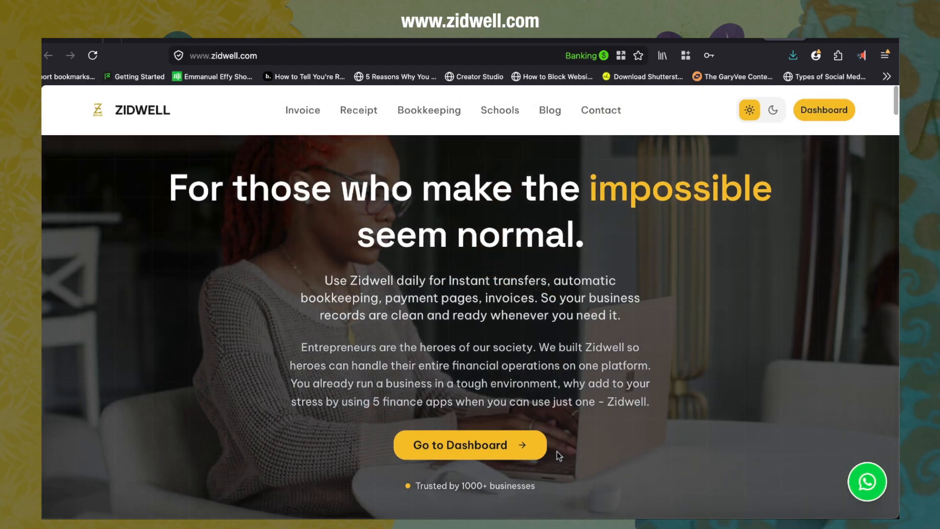
pyautogui.scroll(-2, 557, 455)
pyautogui.scroll(2, 557, 455)
pyautogui.scroll(-5, 557, 455)
pyautogui.scroll(-1, 559, 456)
pyautogui.scroll(5, 558, 456)
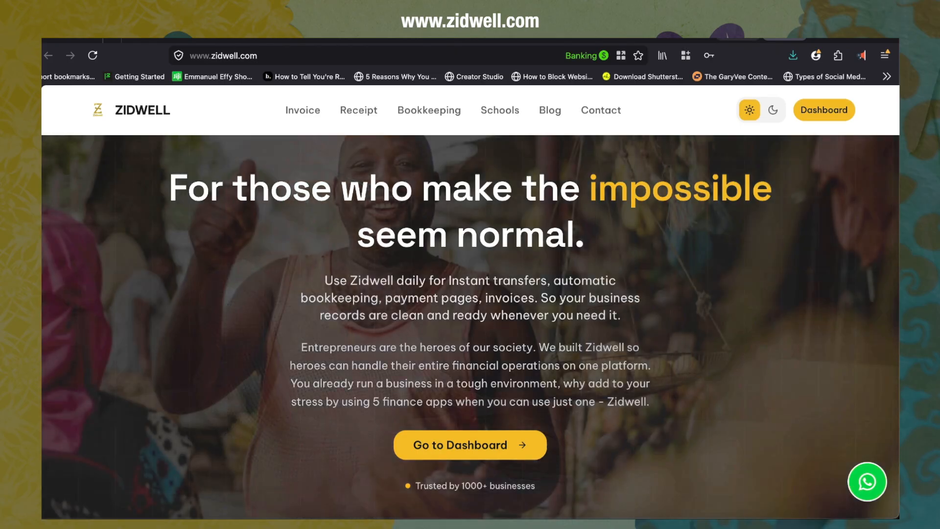
# Step: Switch back to the dashboard tab and scroll through the quick actions
pyautogui.click(736, 39)
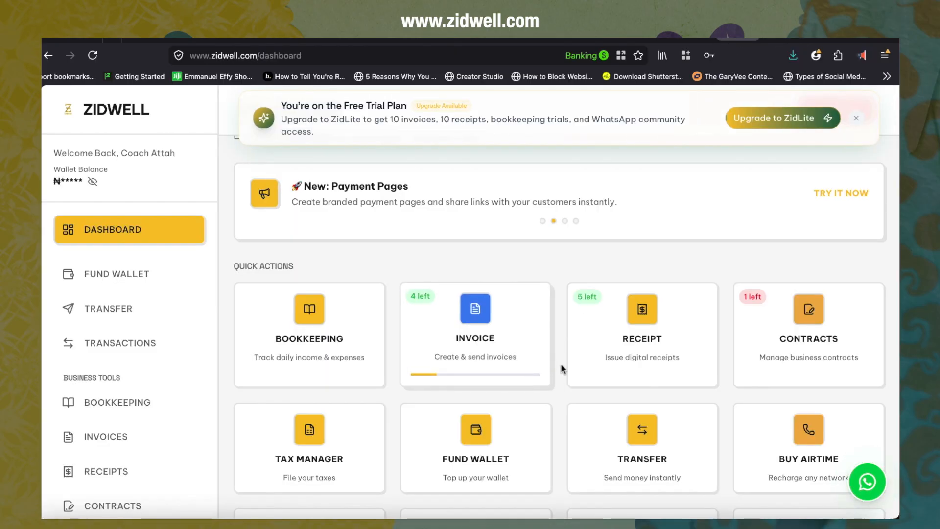
pyautogui.scroll(-3, 549, 431)
pyautogui.scroll(5, 550, 430)
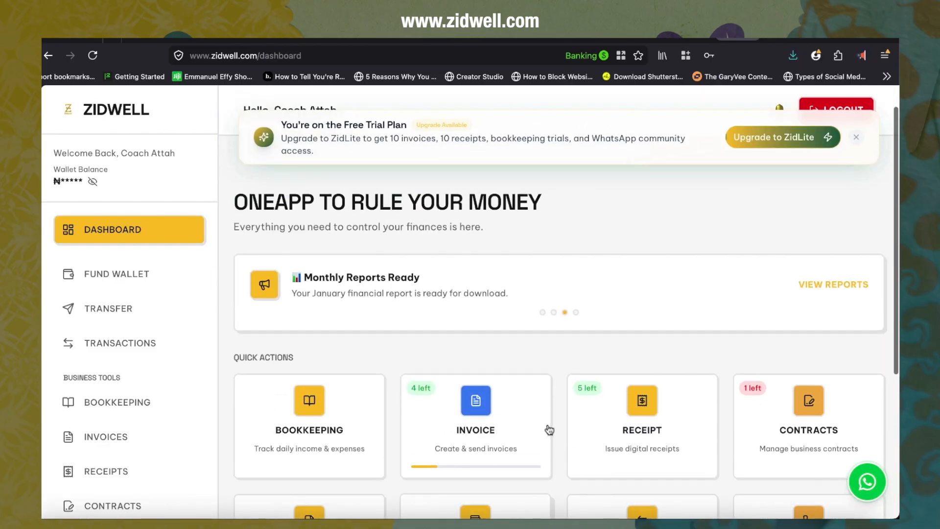
pyautogui.scroll(-3, 550, 430)
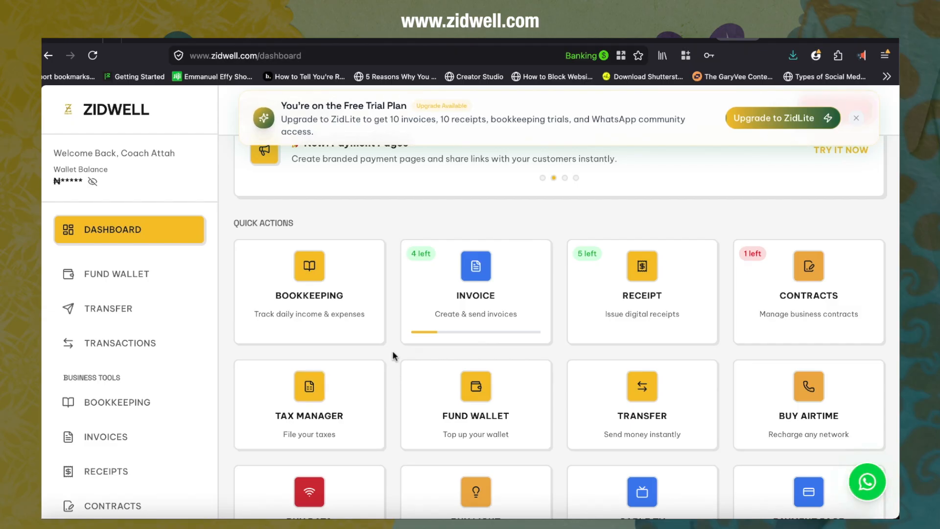
# Step: Open the Invoice service and review the invoice summary figures and the list of existing invoices
pyautogui.click(476, 309)
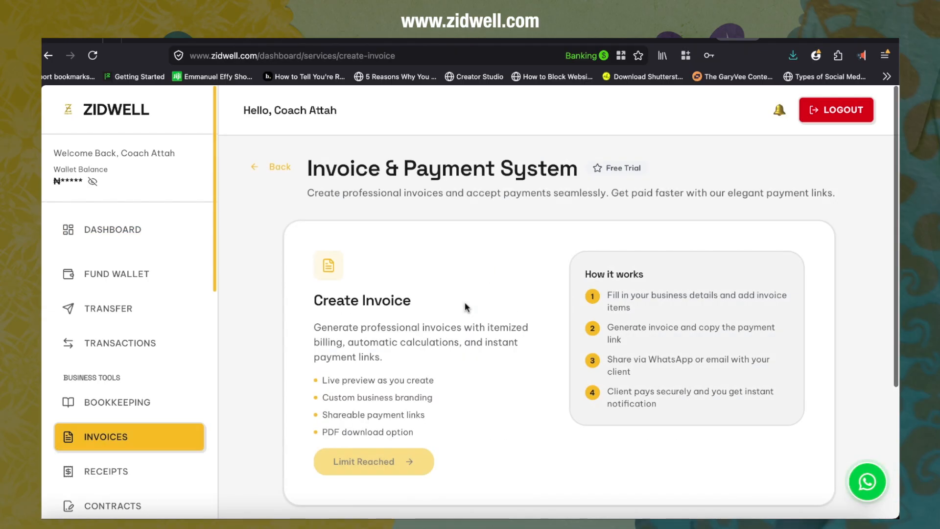
pyautogui.scroll(-4, 465, 308)
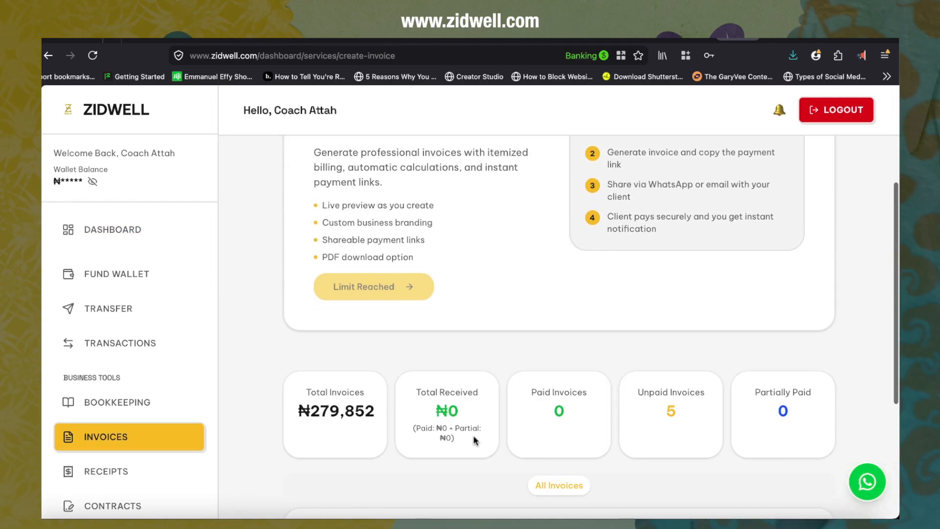
pyautogui.scroll(-4, 474, 440)
pyautogui.scroll(-1, 474, 440)
pyautogui.scroll(2, 474, 440)
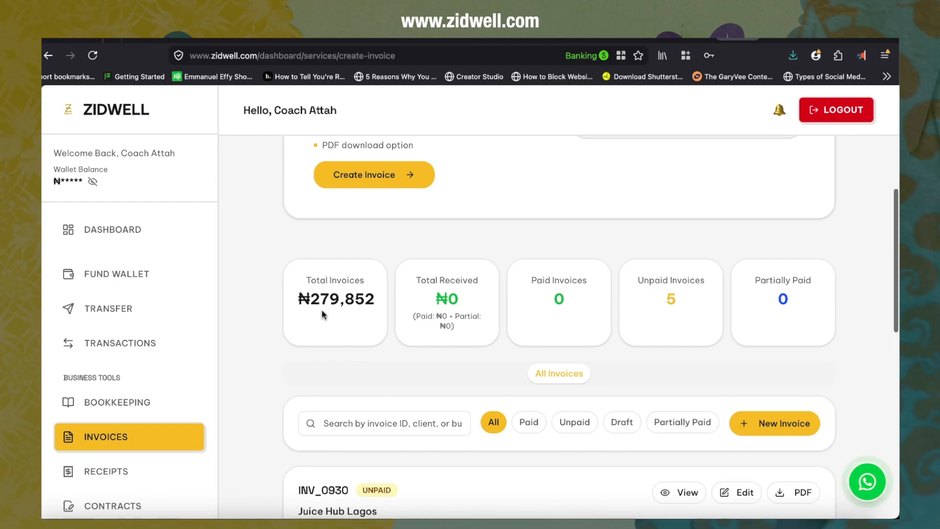
pyautogui.scroll(-1, 327, 365)
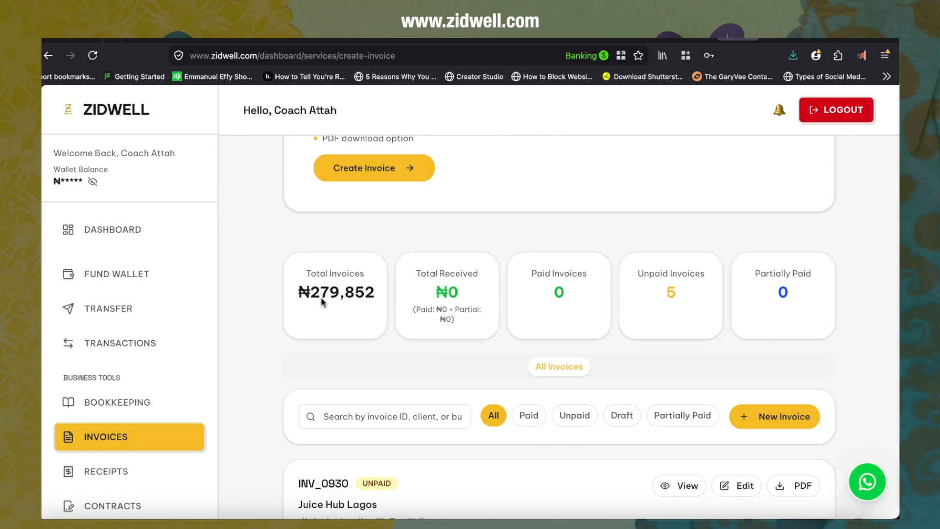
pyautogui.scroll(-7, 319, 349)
pyautogui.scroll(3, 318, 350)
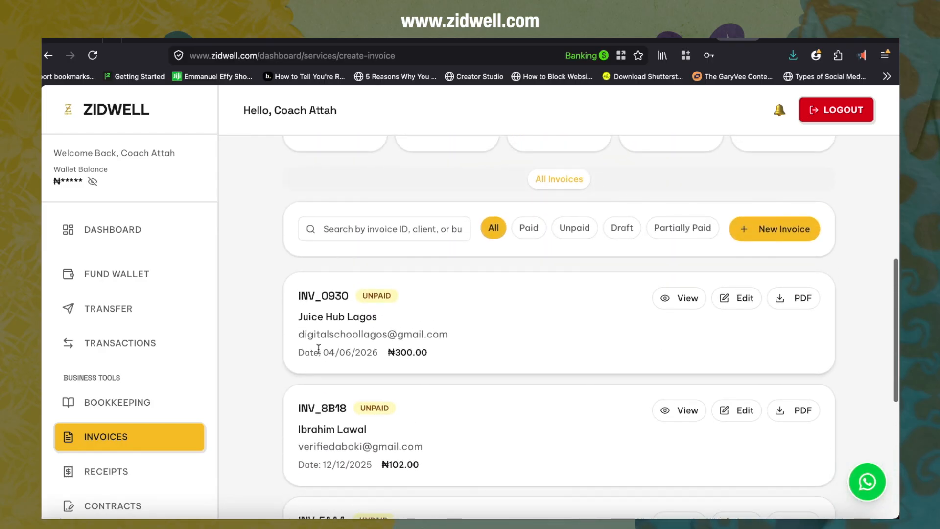
pyautogui.scroll(3, 319, 349)
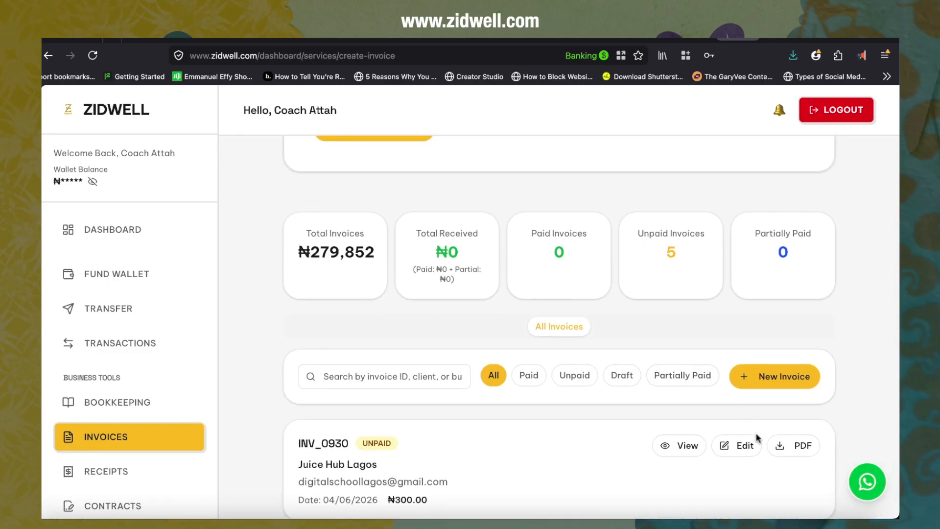
# Step: Start a new invoice and scroll through the invoice creation form
pyautogui.click(776, 377)
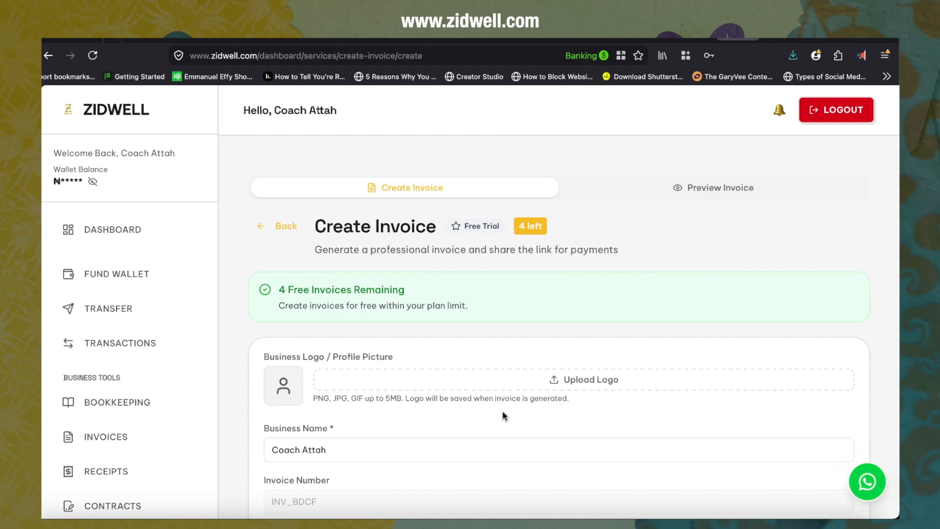
pyautogui.scroll(-5, 505, 416)
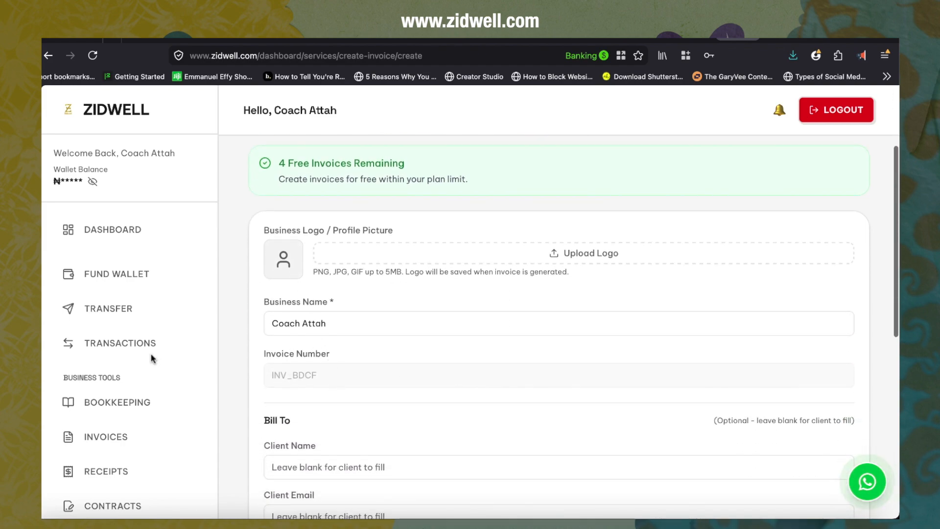
pyautogui.scroll(-9, 190, 441)
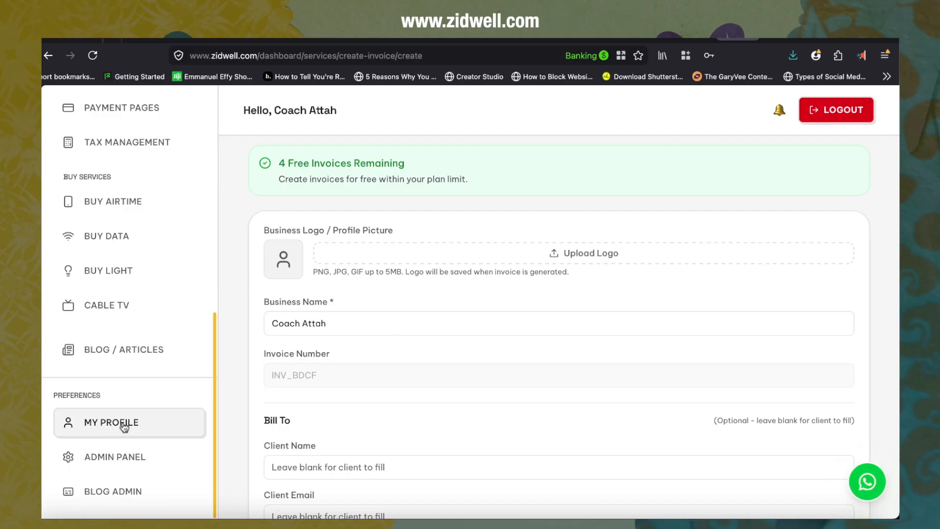
pyautogui.scroll(3, 390, 347)
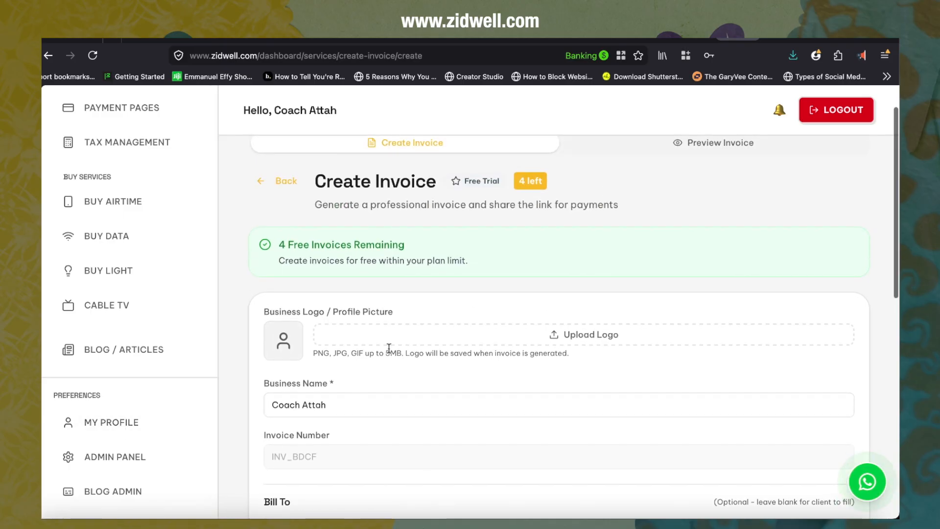
pyautogui.scroll(-10, 114, 484)
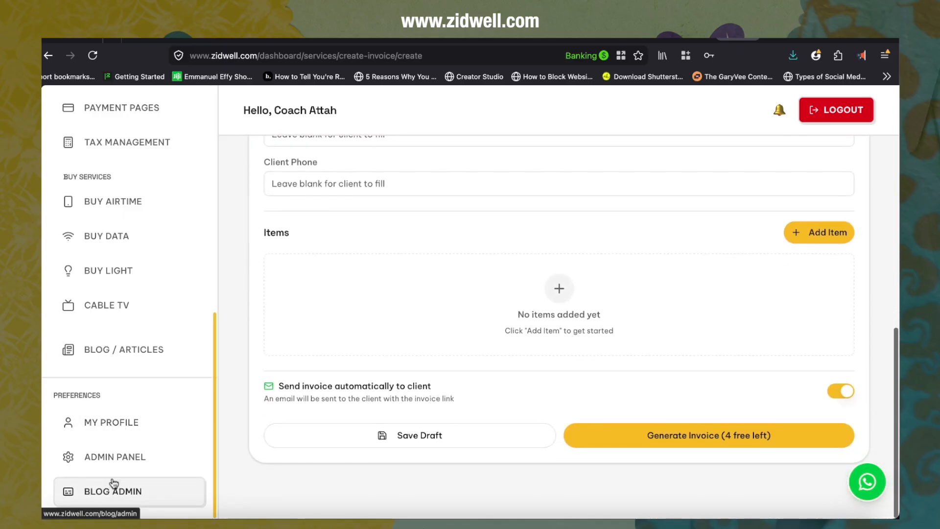
pyautogui.scroll(10, 326, 368)
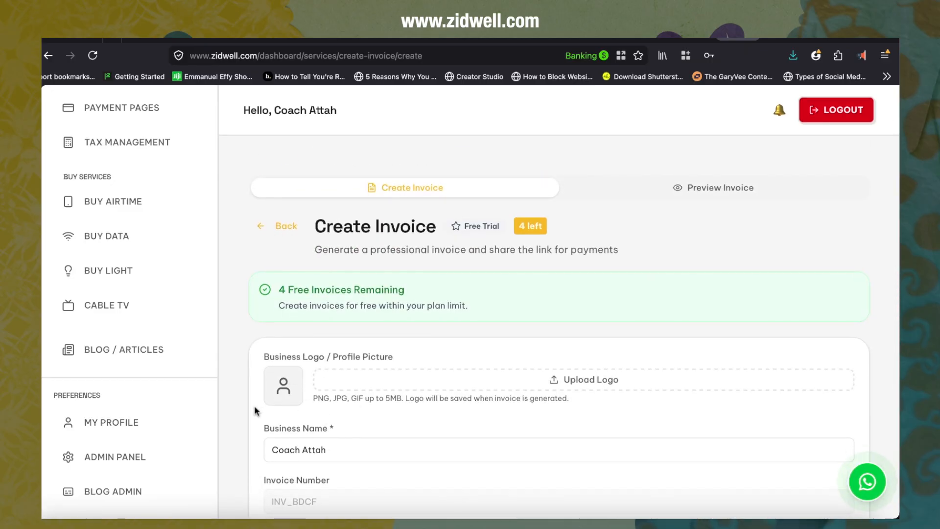
# Step: Upload stock-warnin.jpg from Downloads as the business logo
pyautogui.click(562, 382)
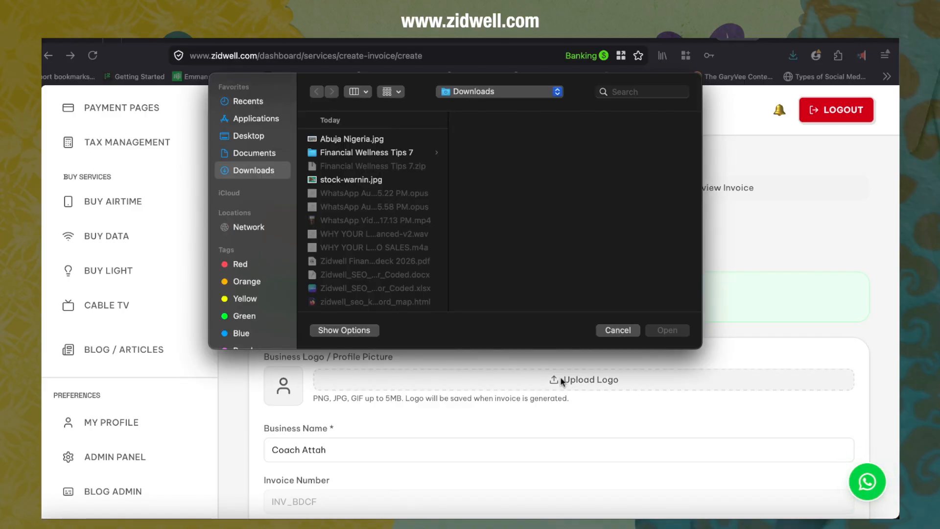
pyautogui.click(337, 181)
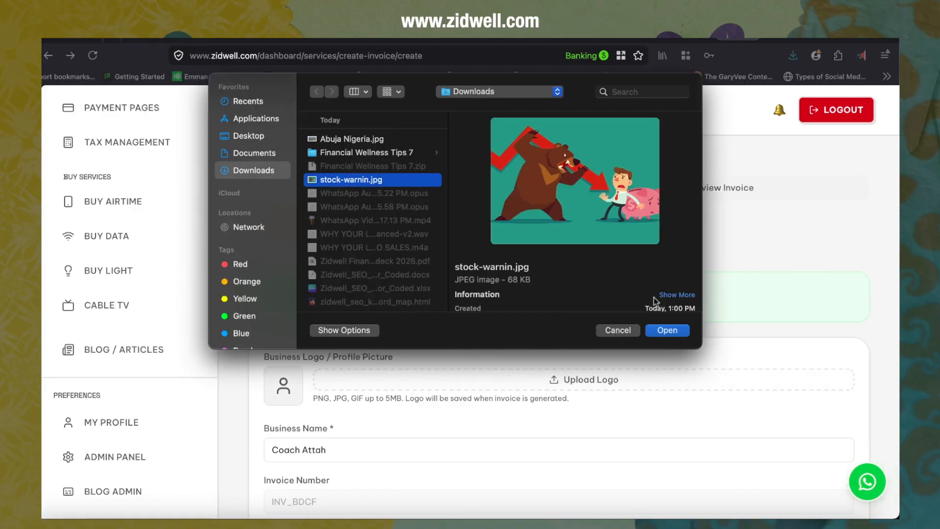
pyautogui.click(667, 331)
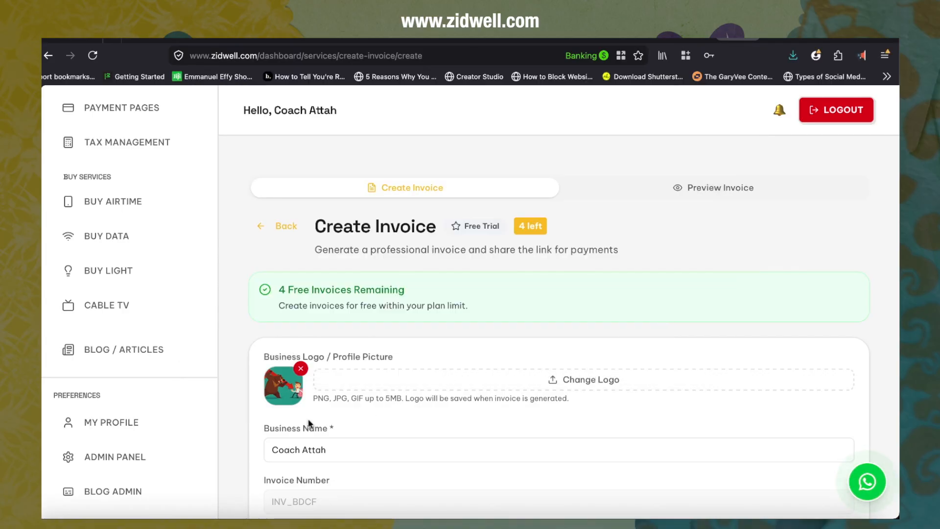
# Step: Set the business name to Juice Hub Lagos
pyautogui.scroll(-3, 308, 418)
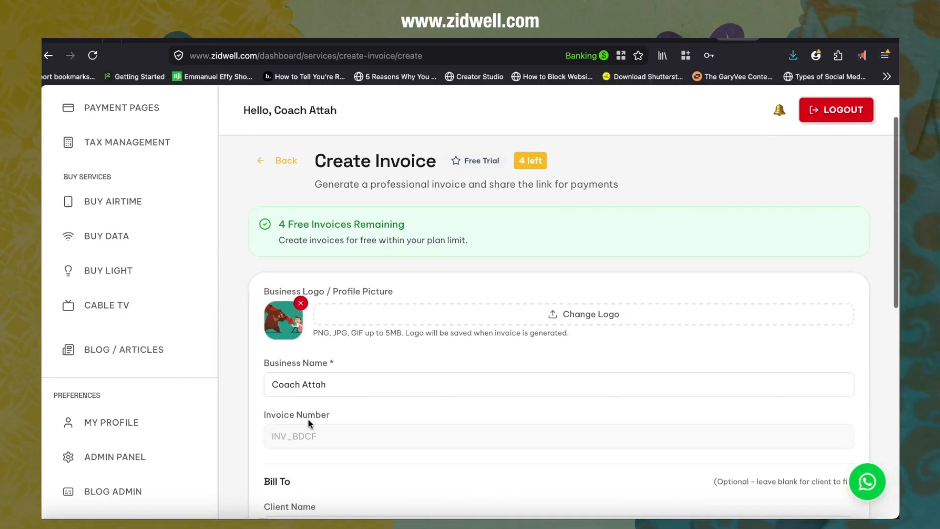
pyautogui.tripleClick(346, 383)
pyautogui.press('Right')
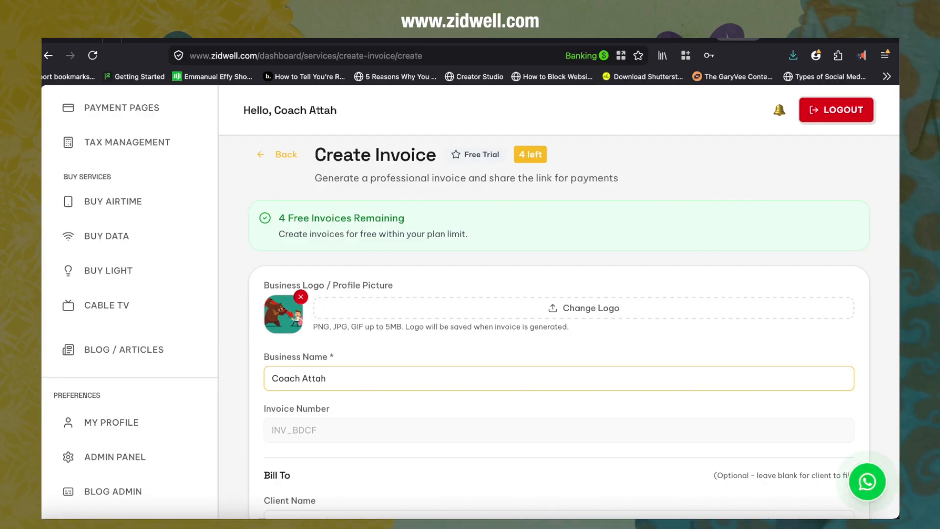
pyautogui.press('BackSpace')
pyautogui.press('BackSpace')
pyautogui.press('BackSpace')
pyautogui.press('BackSpace')
pyautogui.press('BackSpace')
pyautogui.press('BackSpace')
pyautogui.press('BackSpace')
pyautogui.press('BackSpace')
pyautogui.write('Juci')
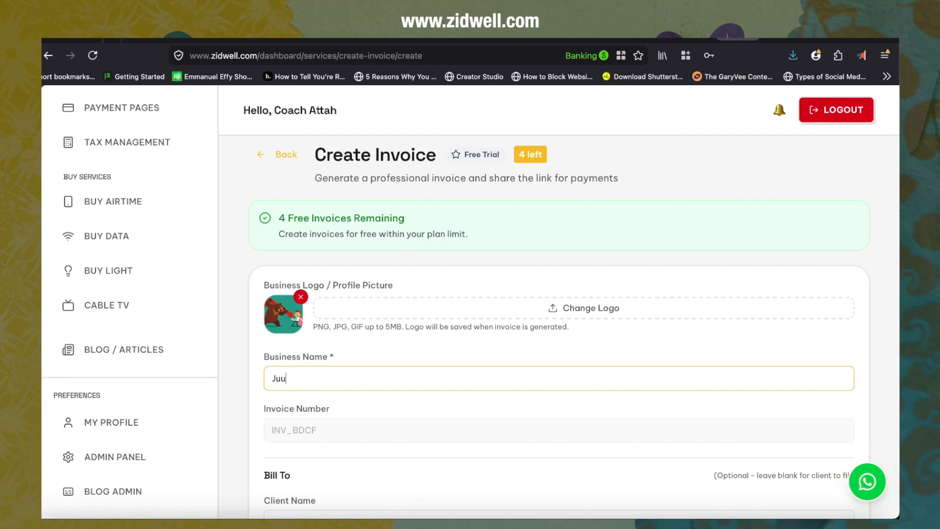
pyautogui.write('e Hub Lagos')
# Step: Fill in the client name as Digital Business School using the suggested entry
pyautogui.scroll(-1, 336, 433)
pyautogui.scroll(-1, 335, 431)
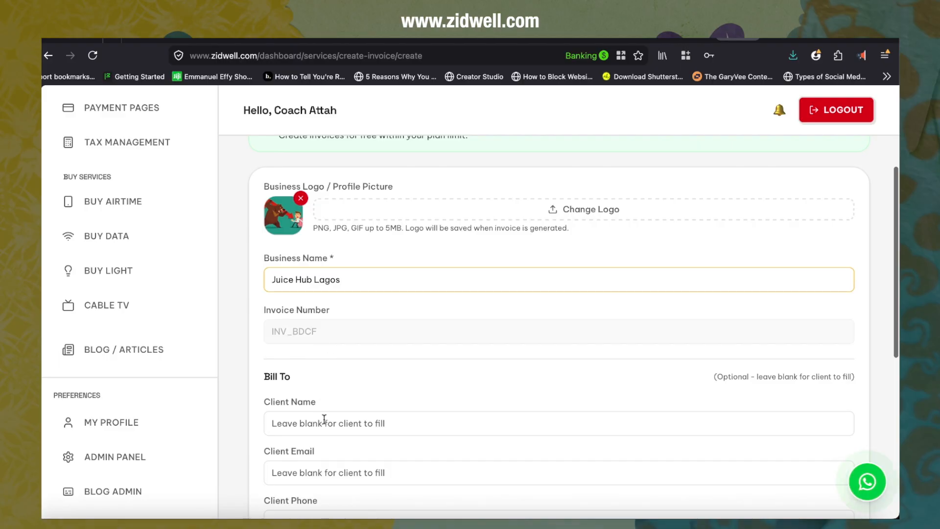
pyautogui.scroll(-3, 324, 419)
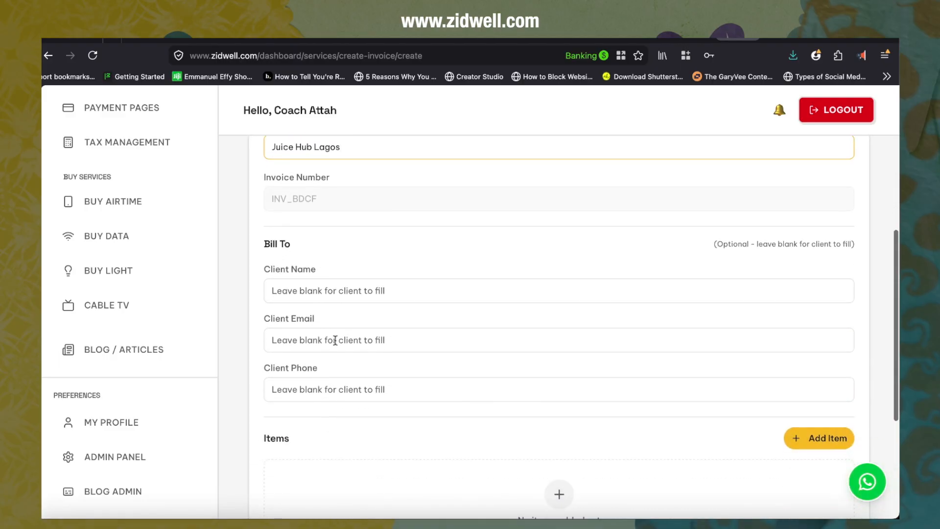
pyautogui.click(316, 292)
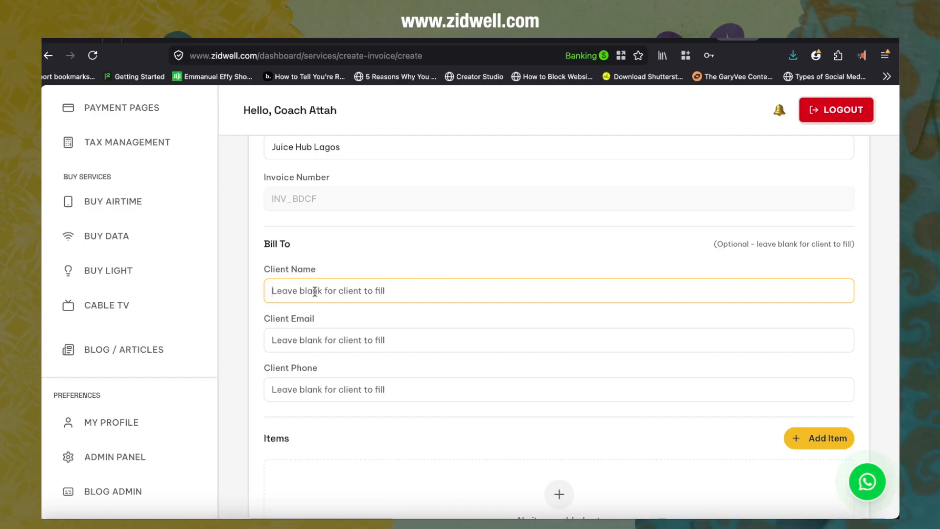
pyautogui.write('d')
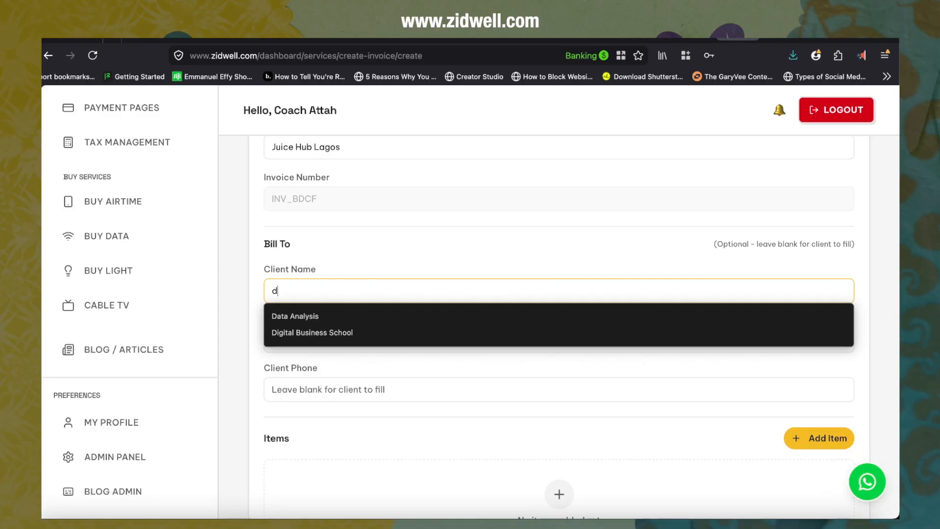
pyautogui.click(310, 331)
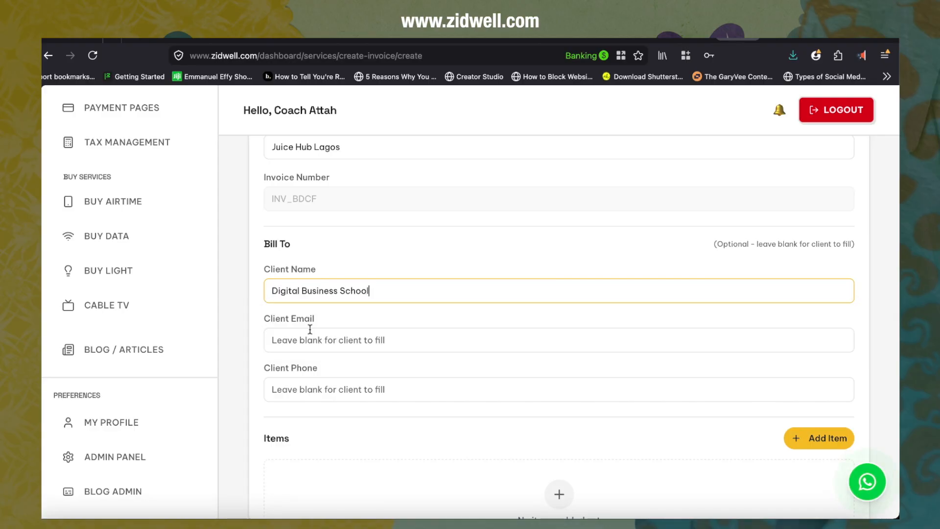
# Step: Fill in the client's e-mail address from the suggested entry
pyautogui.click(304, 339)
pyautogui.scroll(-2, 304, 340)
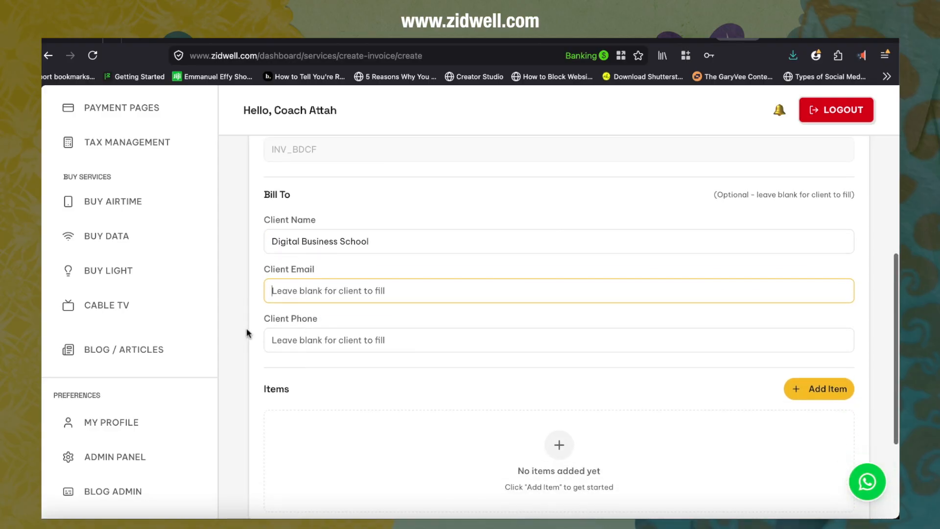
pyautogui.write('d')
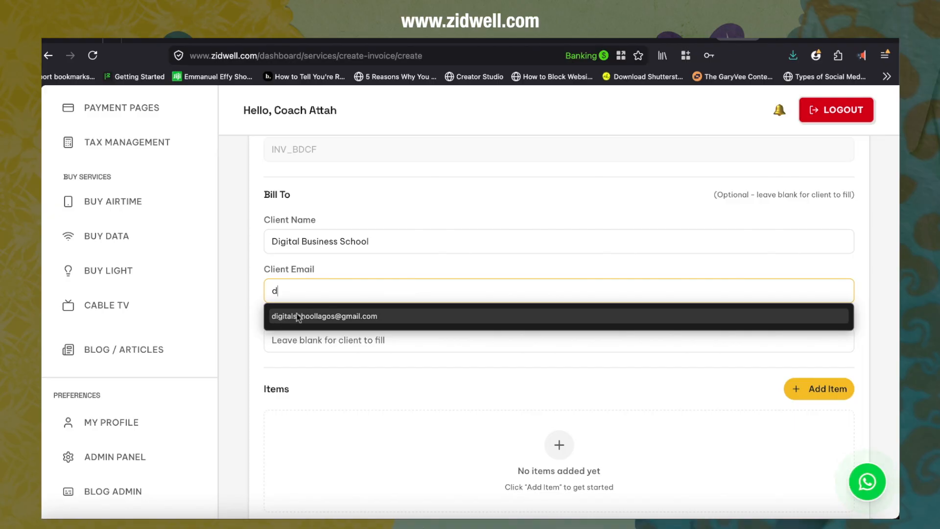
pyautogui.click(315, 316)
# Step: Enter the client's phone number
pyautogui.click(315, 340)
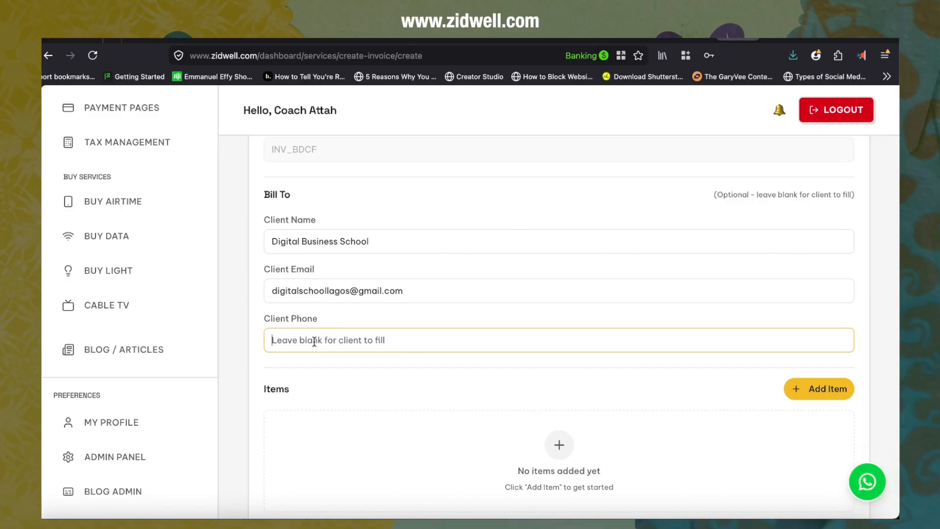
pyautogui.scroll(-3, 314, 341)
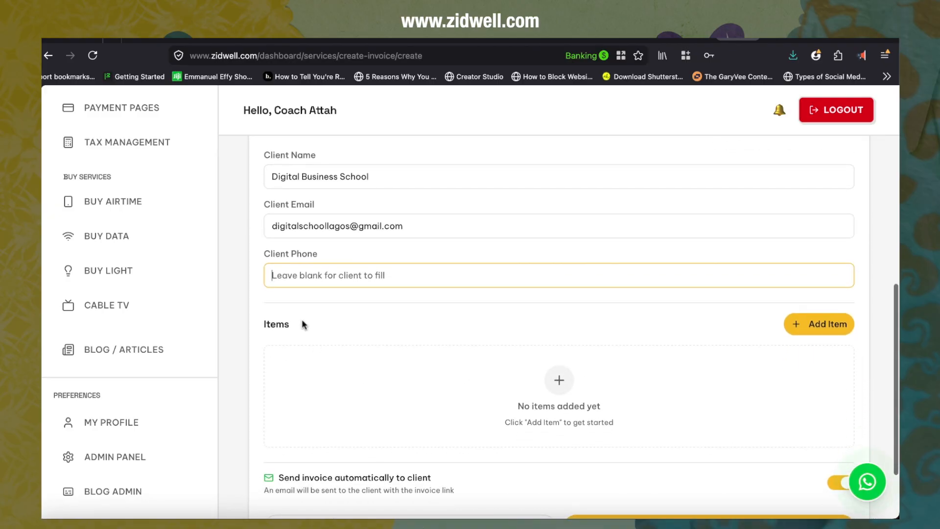
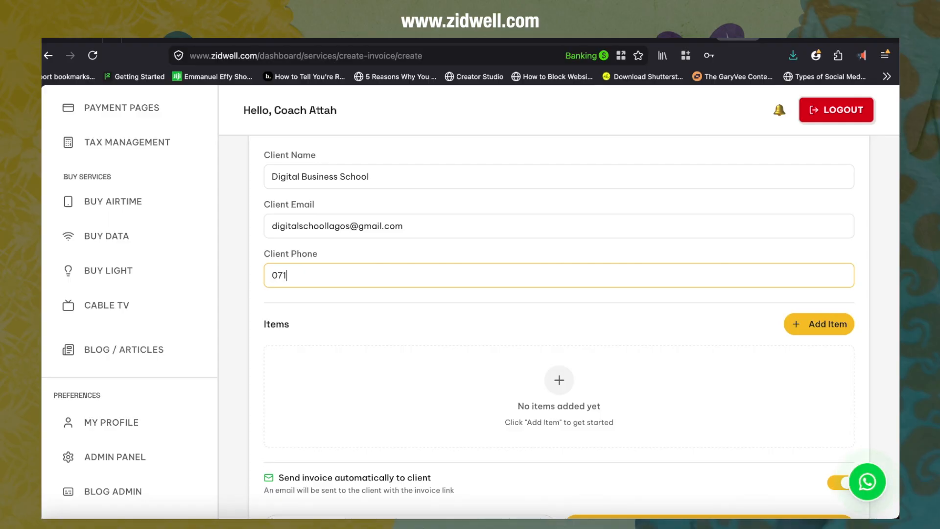
# Step: Start a new item and enter the description packs of juice with quantity 5
pyautogui.scroll(-3, 363, 421)
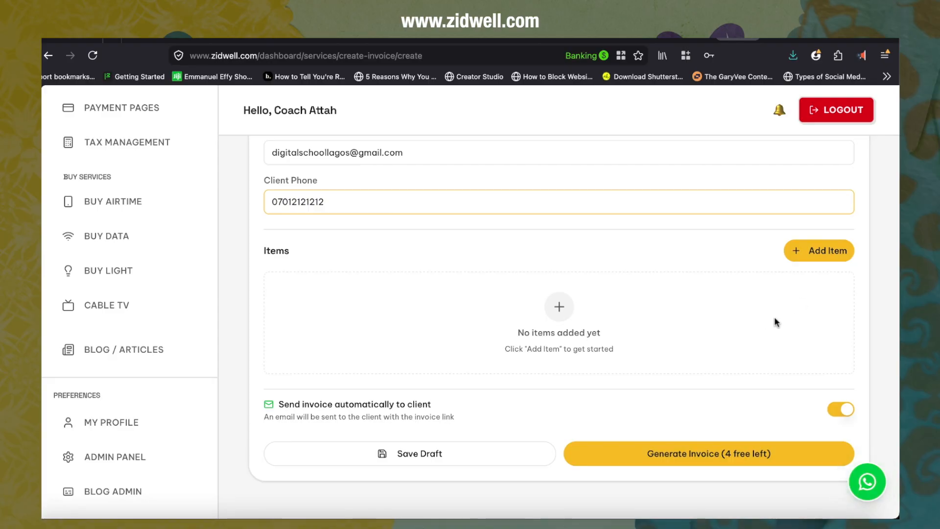
pyautogui.click(816, 251)
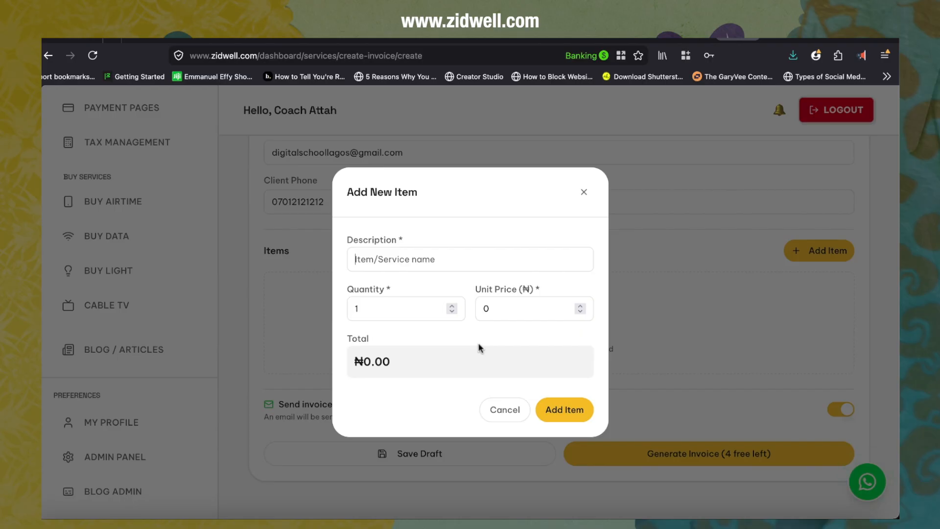
pyautogui.write('50 pakc')
pyautogui.press('BackSpace')
pyautogui.press('BackSpace')
pyautogui.press('BackSpace')
pyautogui.press('BackSpace')
pyautogui.press('BackSpace')
pyautogui.write('packs of juice')
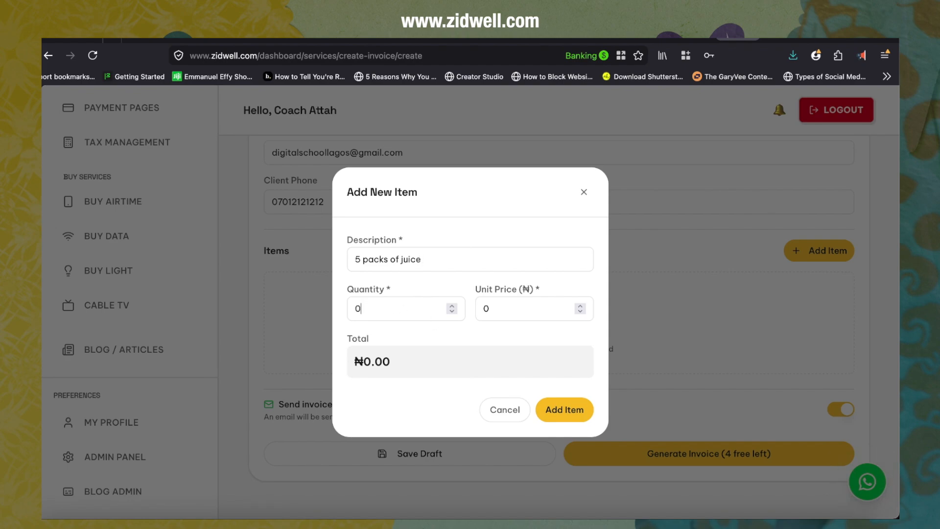
pyautogui.click(364, 262)
pyautogui.press('BackSpace')
pyautogui.press('BackSpace')
pyautogui.press('Left')
pyautogui.write('5')
pyautogui.press('Right')
pyautogui.press('BackSpace')
# Step: Set the unit price to 100, capitalise the description to Packs of juice, and add the item
pyautogui.click(484, 309)
pyautogui.write('10')
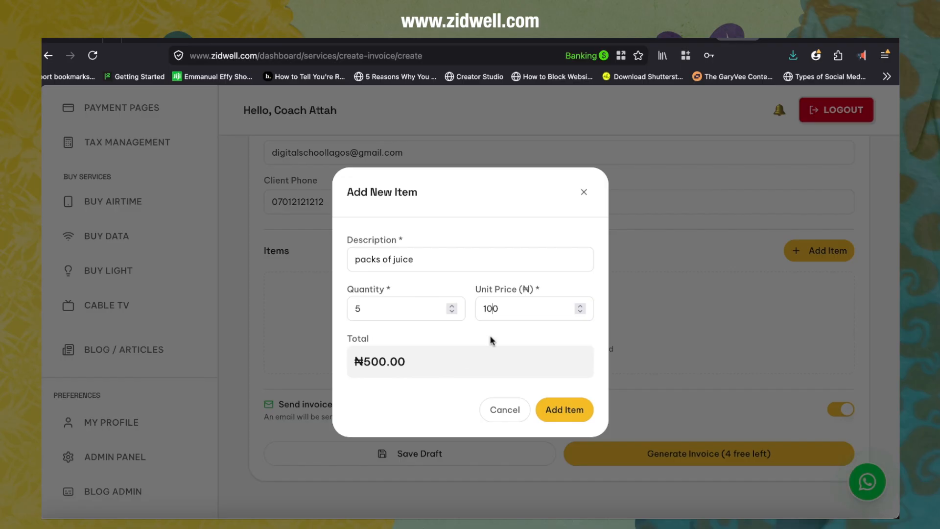
pyautogui.click(357, 259)
pyautogui.press('BackSpace')
pyautogui.write('P')
pyautogui.click(562, 413)
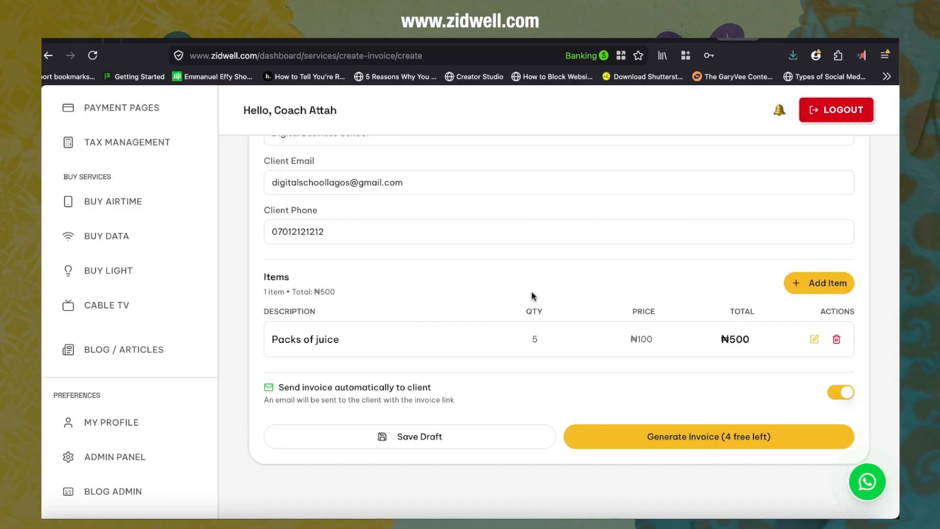
# Step: Add a second item named Desert with quantity 1 at a unit price of 100
pyautogui.click(817, 283)
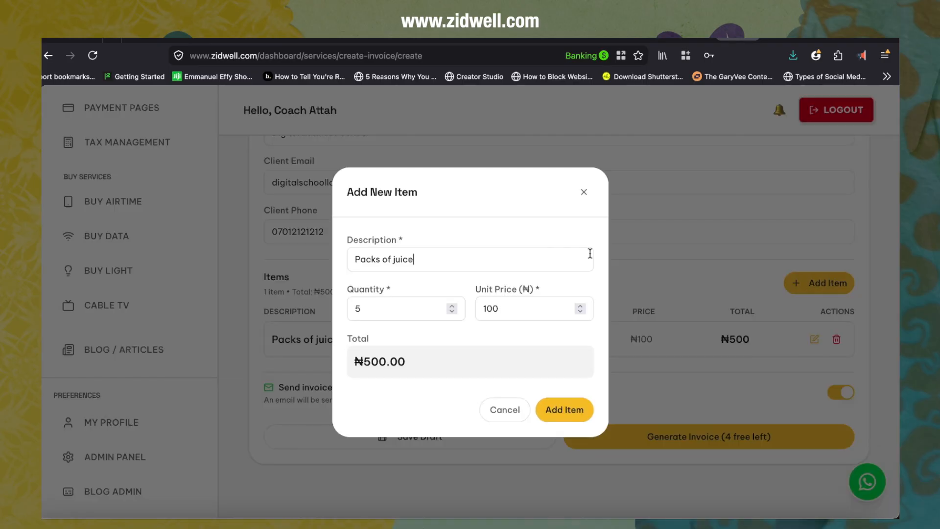
pyautogui.tripleClick(406, 259)
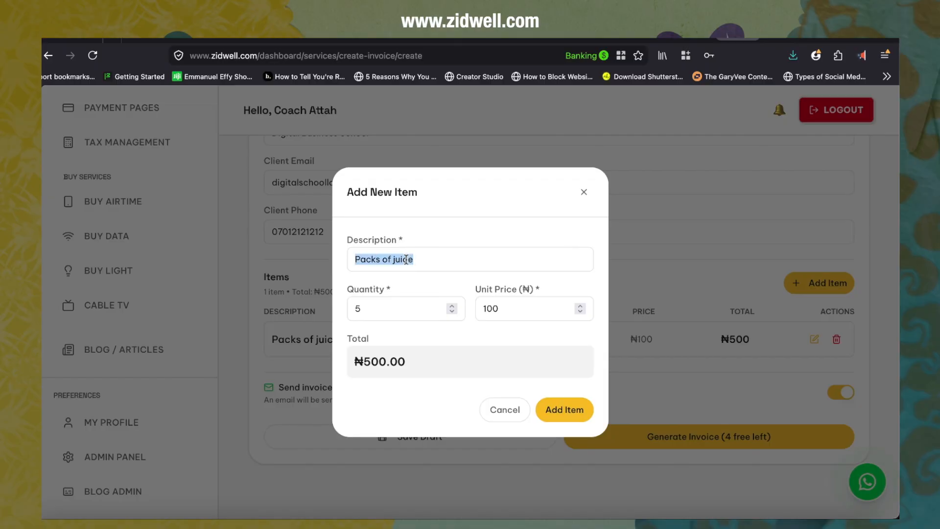
pyautogui.write('Desert')
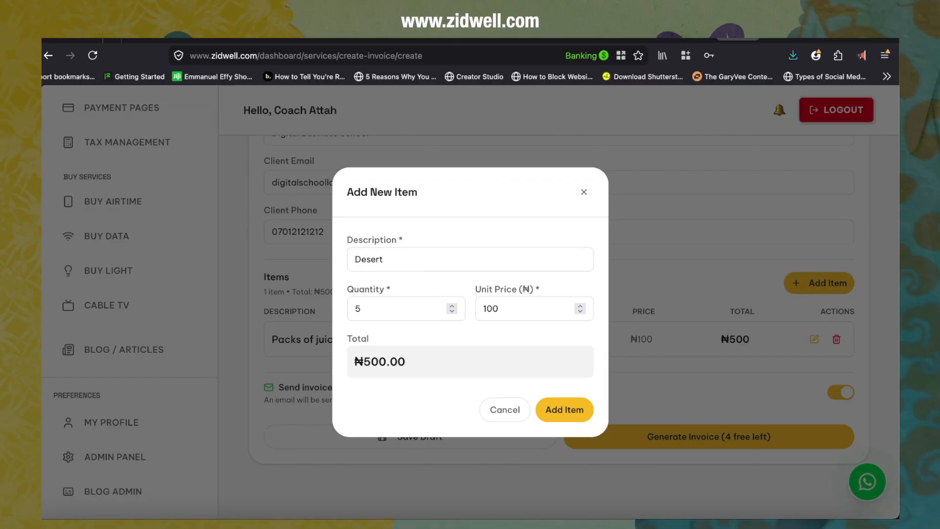
pyautogui.press('BackSpace')
pyautogui.write('1')
pyautogui.press('BackSpace')
pyautogui.click(560, 414)
# Step: Add a third item named Chop Sticks with quantity 1 at a unit price of 100
pyautogui.scroll(-1, 560, 413)
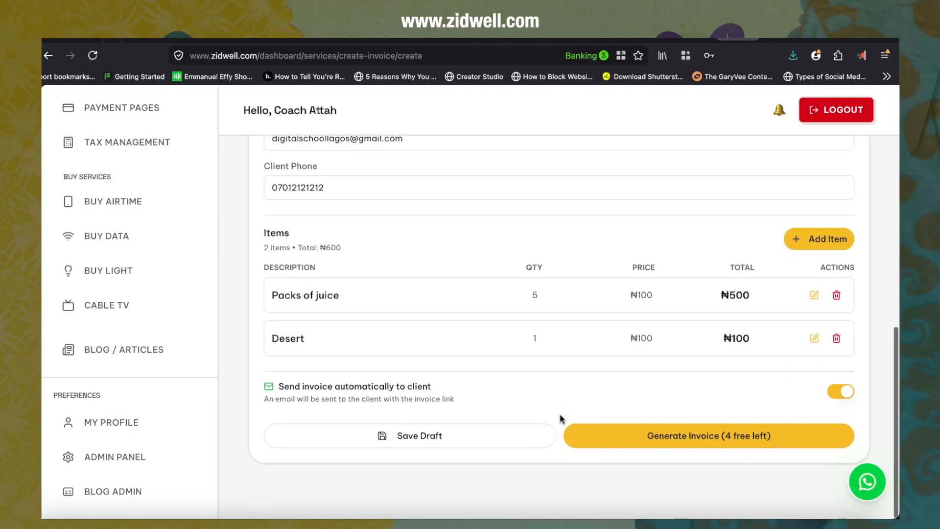
pyautogui.click(816, 244)
pyautogui.click(416, 263)
pyautogui.press('BackSpace')
pyautogui.press('BackSpace')
pyautogui.press('BackSpace')
pyautogui.press('BackSpace')
pyautogui.press('BackSpace')
pyautogui.press('BackSpace')
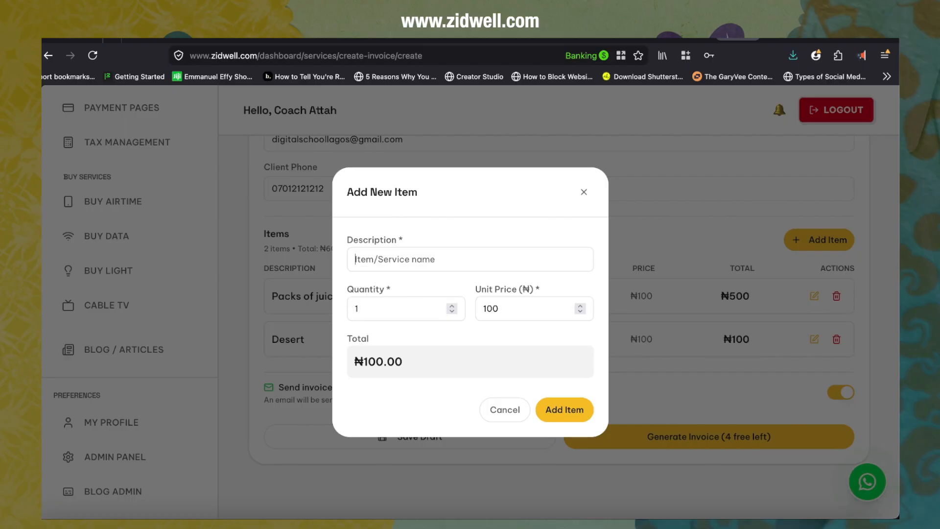
pyautogui.write('Chop Sticks')
pyautogui.click(571, 410)
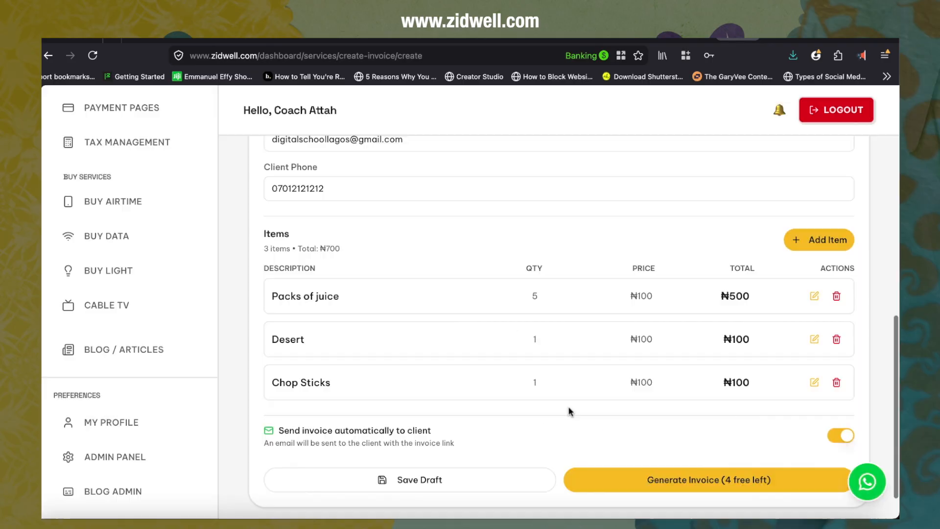
# Step: Check the invoice preview, then return to the invoice creation form
pyautogui.scroll(-1, 571, 411)
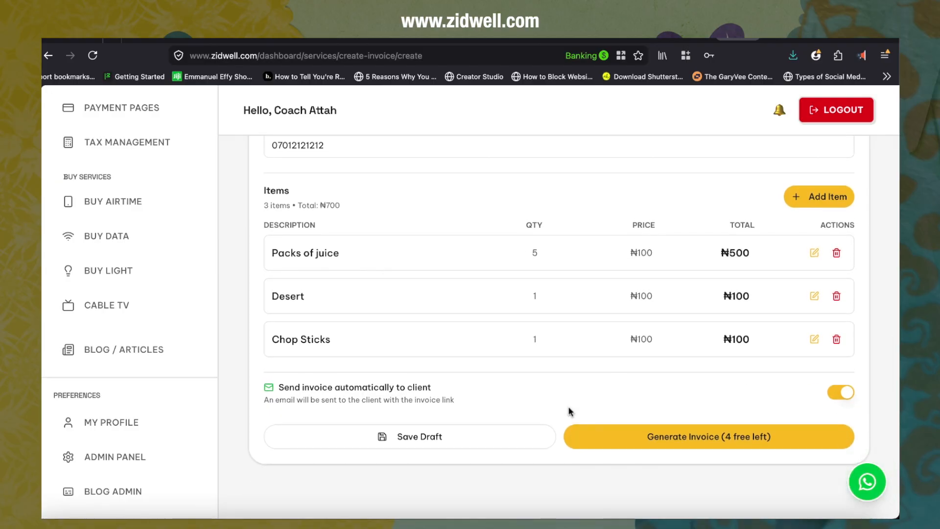
pyautogui.scroll(10, 570, 411)
pyautogui.scroll(4, 571, 411)
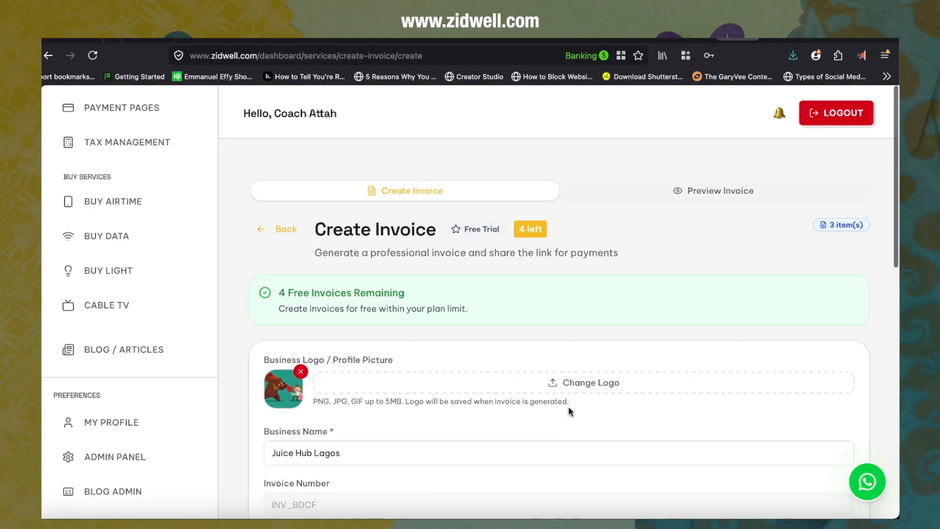
pyautogui.click(711, 186)
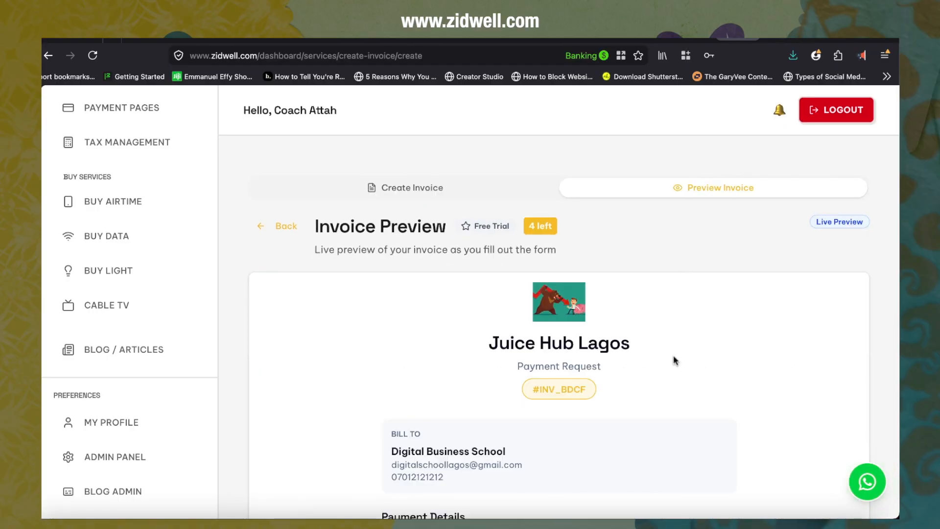
pyautogui.scroll(-5, 674, 359)
pyautogui.scroll(3, 674, 359)
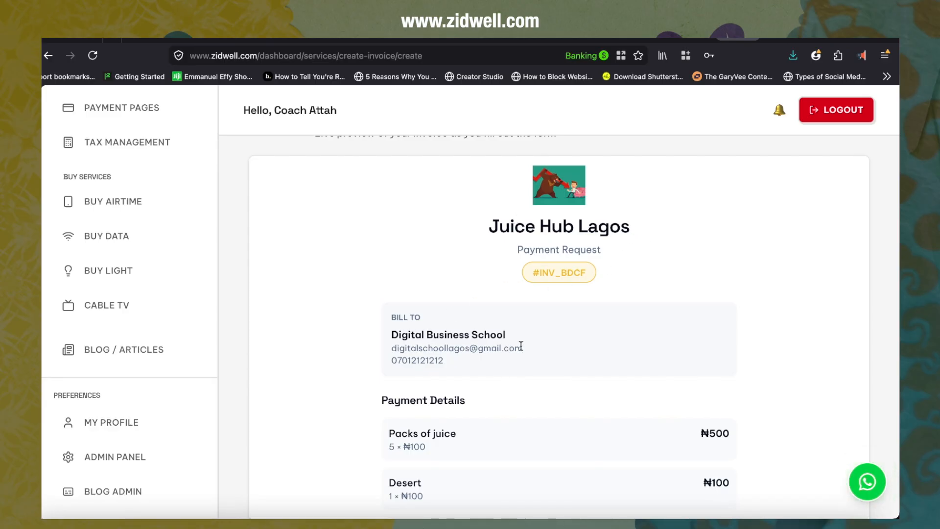
pyautogui.scroll(-5, 520, 345)
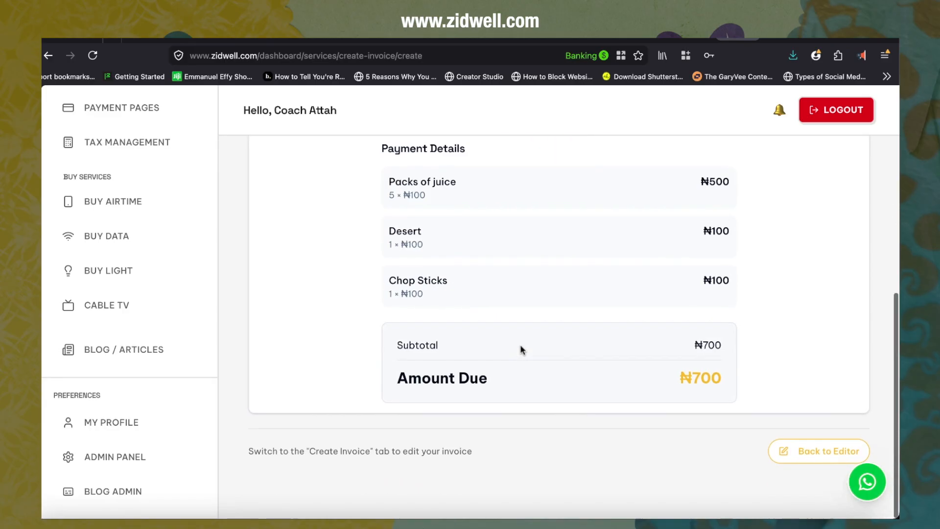
pyautogui.scroll(3, 681, 285)
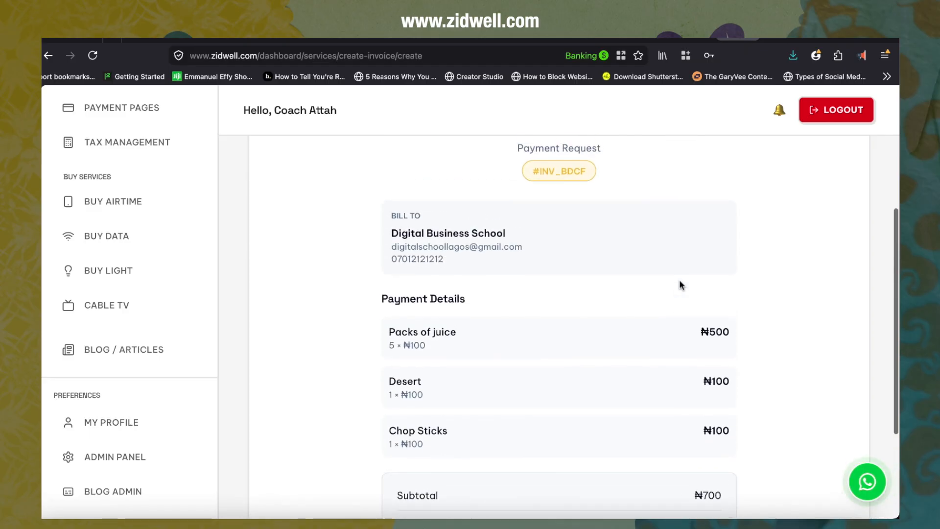
pyautogui.scroll(5, 681, 285)
pyautogui.click(425, 191)
pyautogui.scroll(-1, 496, 385)
pyautogui.scroll(2, 496, 385)
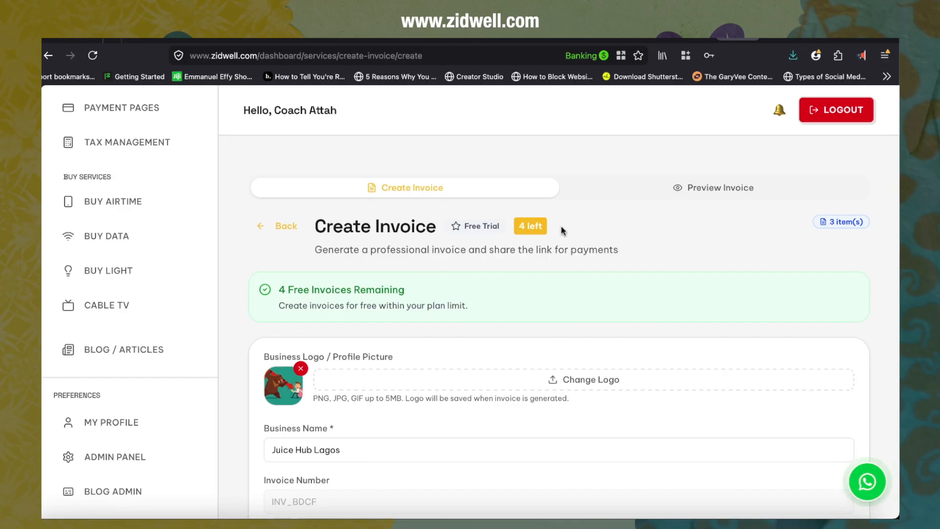
# Step: Open the invoice summary from the form, review it, and go back to editing
pyautogui.scroll(-5, 564, 230)
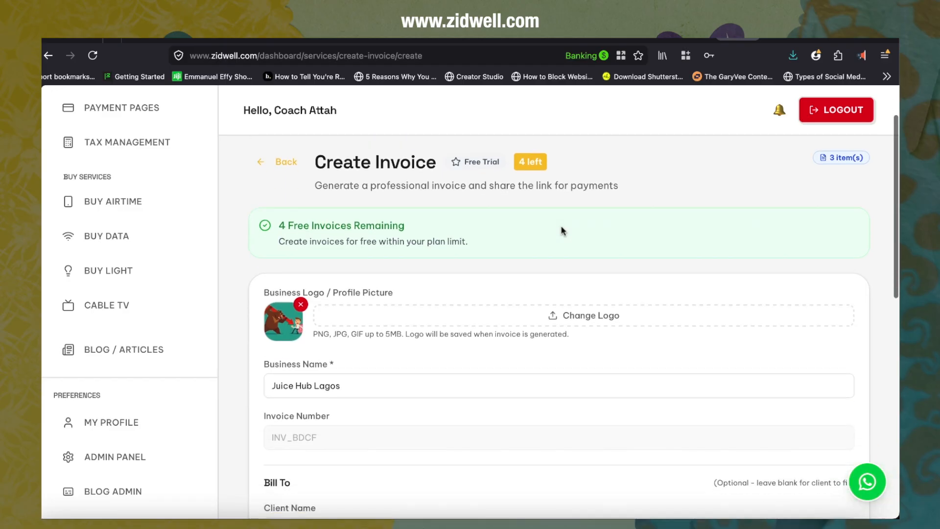
pyautogui.scroll(-8, 561, 230)
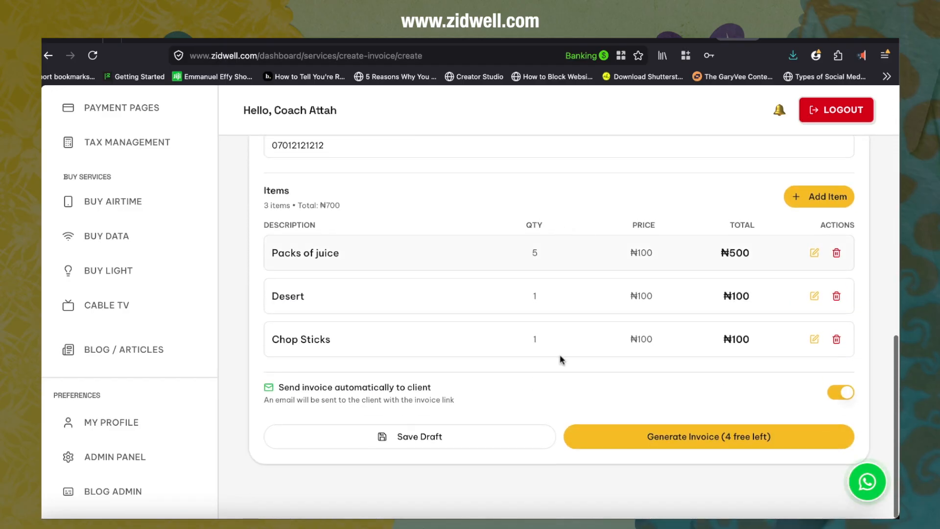
pyautogui.click(613, 435)
pyautogui.scroll(-5, 527, 323)
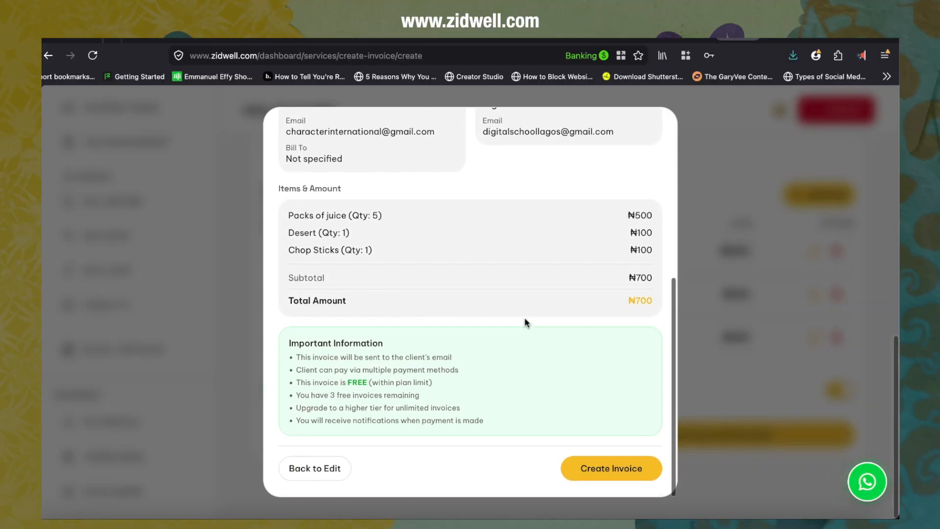
pyautogui.scroll(5, 525, 321)
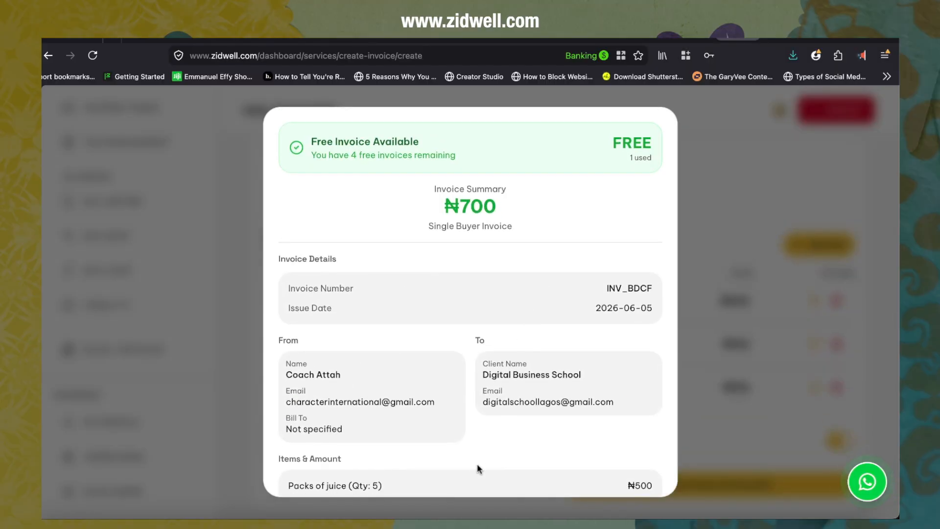
pyautogui.scroll(-5, 477, 464)
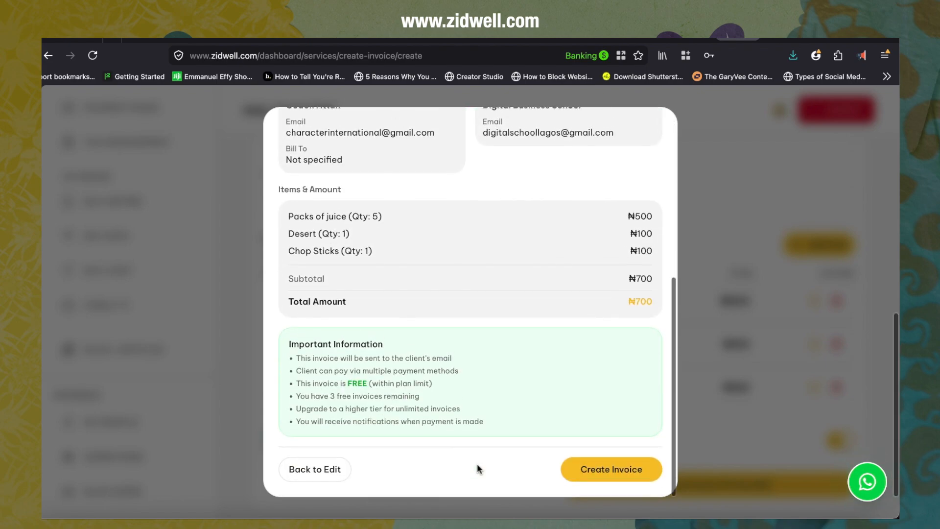
pyautogui.click(299, 469)
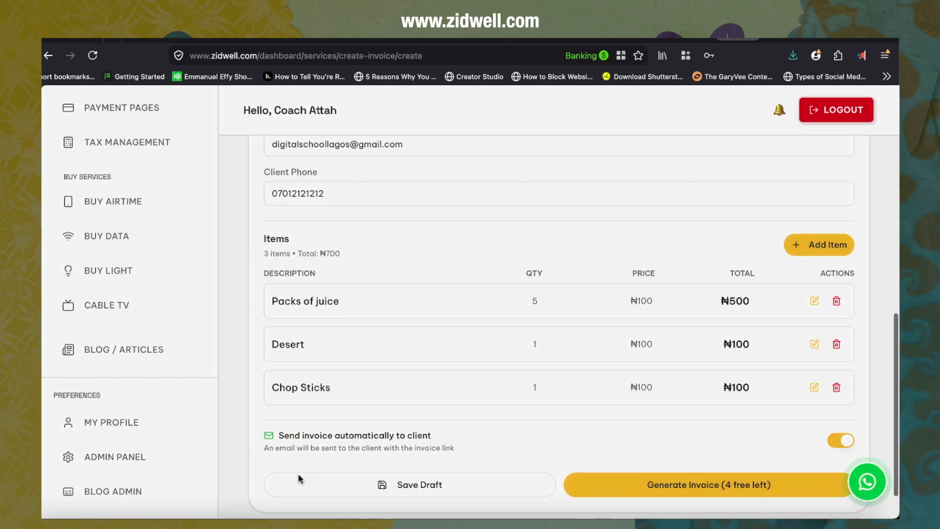
# Step: Generate the invoice and confirm its creation in the summary dialog
pyautogui.scroll(-1, 412, 393)
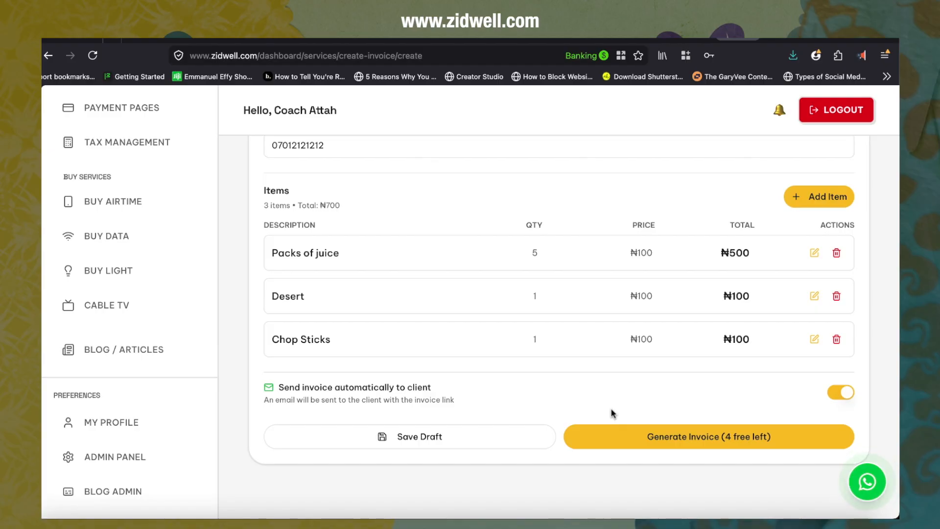
pyautogui.click(644, 436)
pyautogui.scroll(-5, 507, 348)
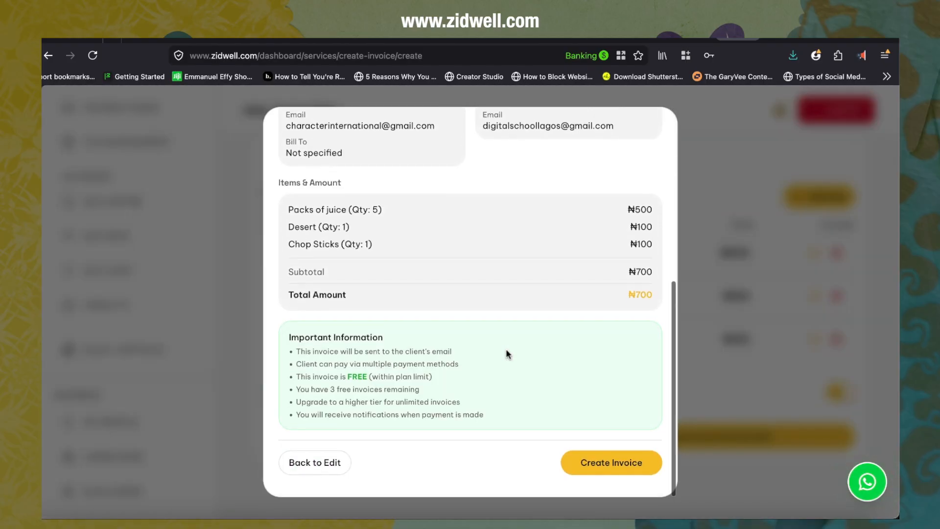
pyautogui.click(586, 465)
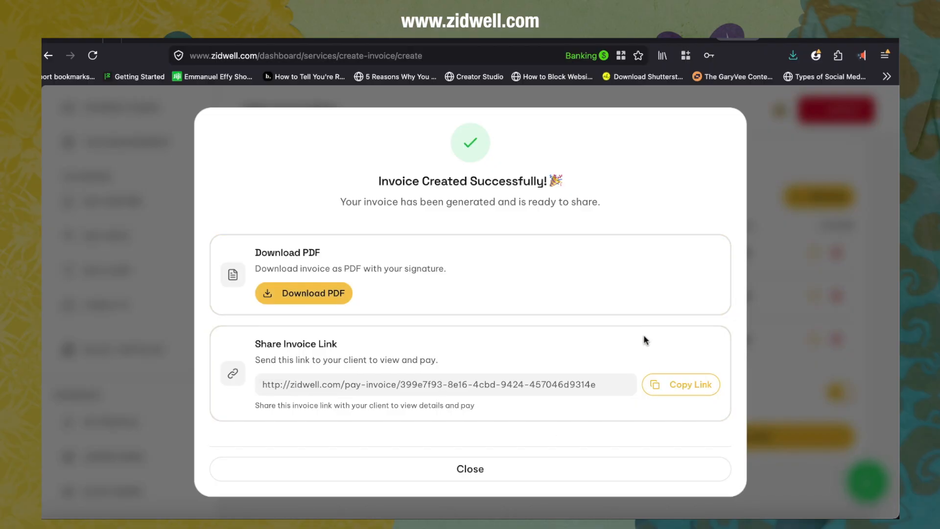
# Step: Copy the invoice's share link and open it in a new browser tab
pyautogui.click(675, 384)
pyautogui.press('super+t')
pyautogui.press('super+v')
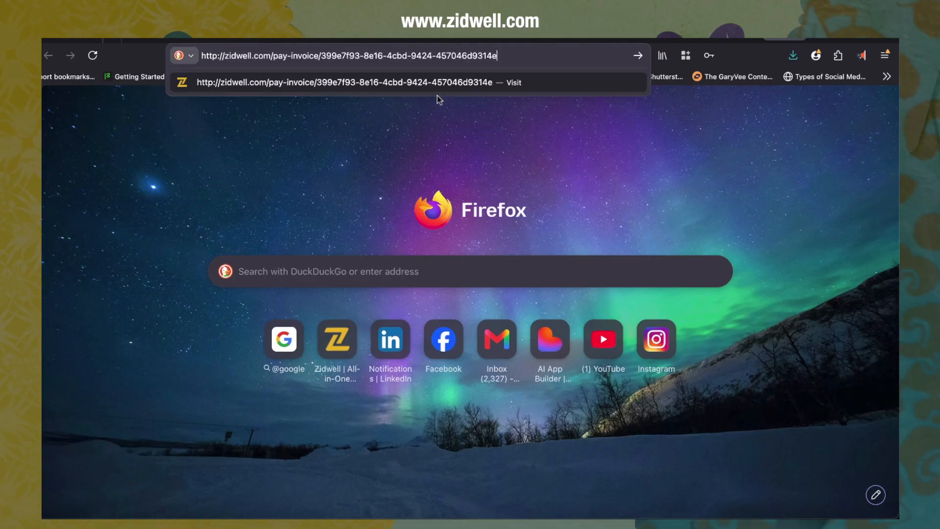
pyautogui.press('Return')
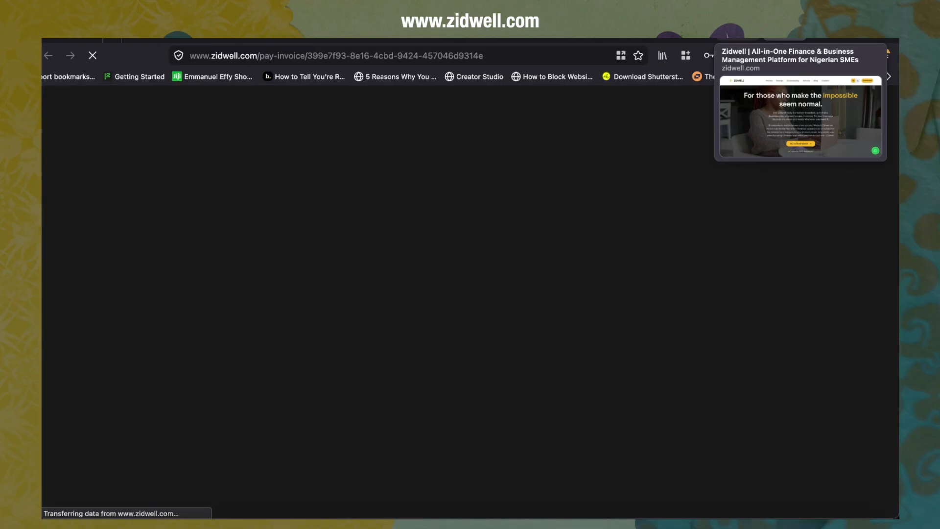
# Step: Return to the invoice payment page and start Pay Now to show the payer information form
pyautogui.click(737, 39)
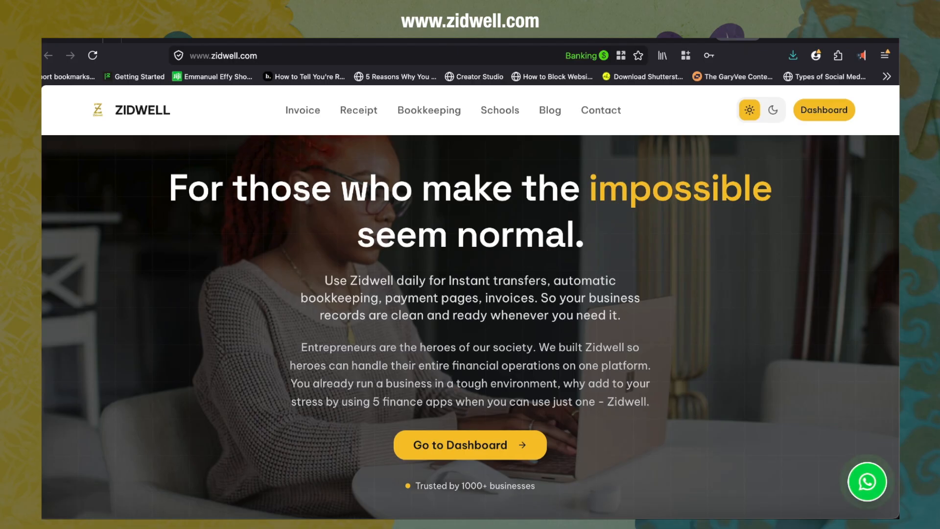
pyautogui.click(699, 39)
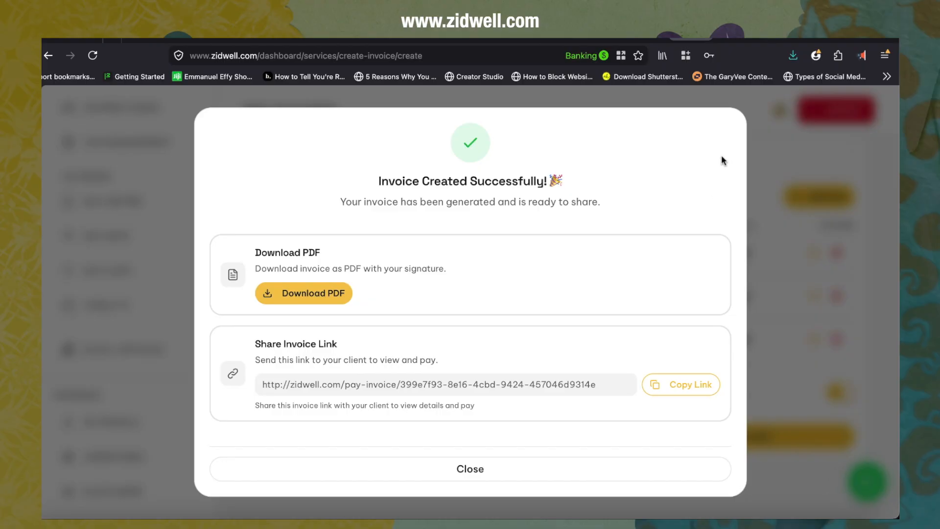
pyautogui.click(785, 38)
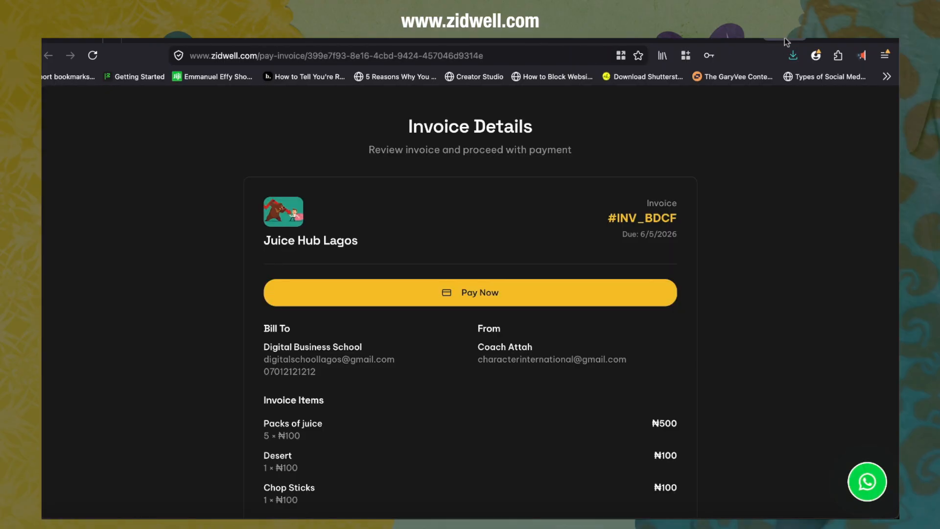
pyautogui.scroll(-3, 671, 328)
pyautogui.scroll(4, 671, 328)
pyautogui.scroll(-1, 357, 393)
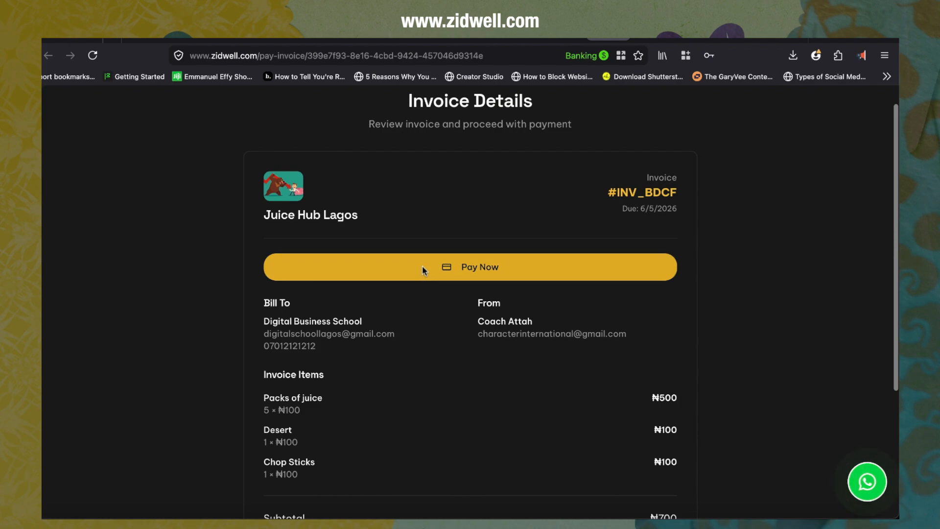
pyautogui.click(422, 267)
pyautogui.scroll(-4, 469, 365)
pyautogui.scroll(3, 470, 365)
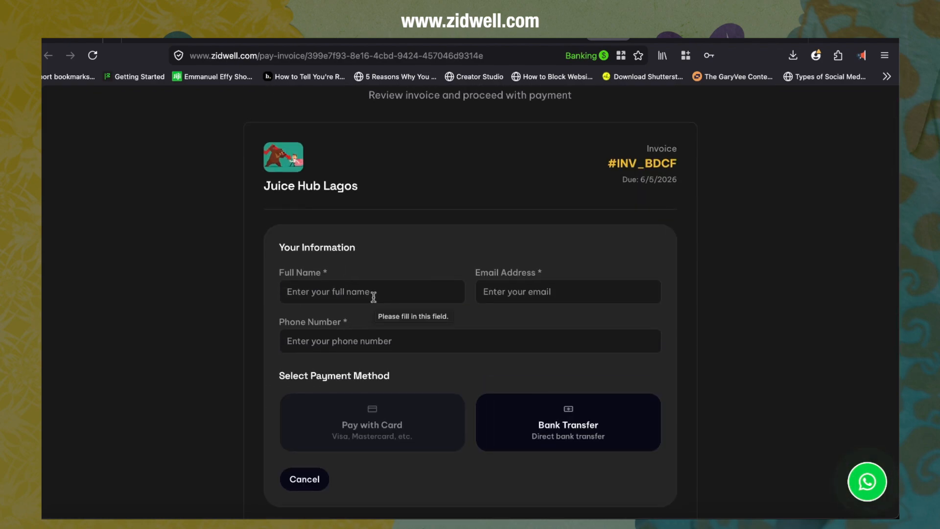
# Step: Download the invoice as a PDF from the bottom of the payment page
pyautogui.scroll(-5, 440, 374)
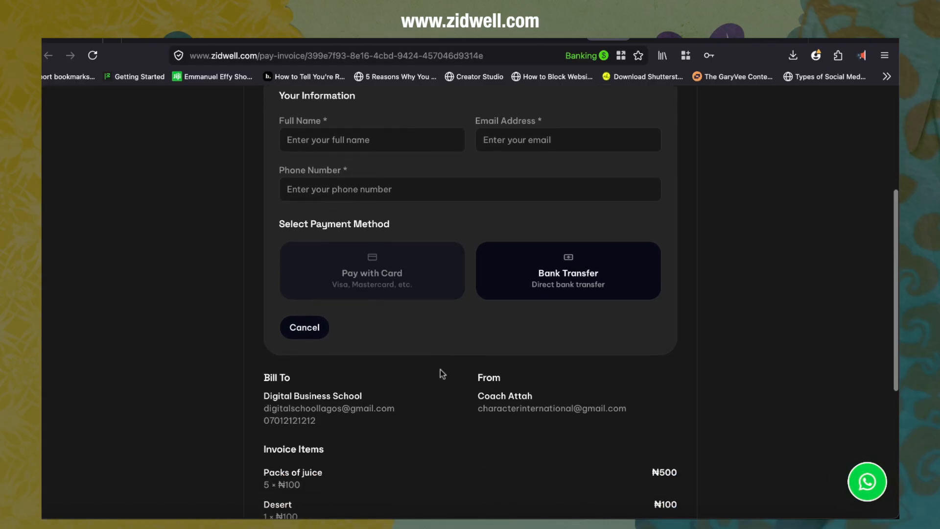
pyautogui.scroll(-4, 441, 373)
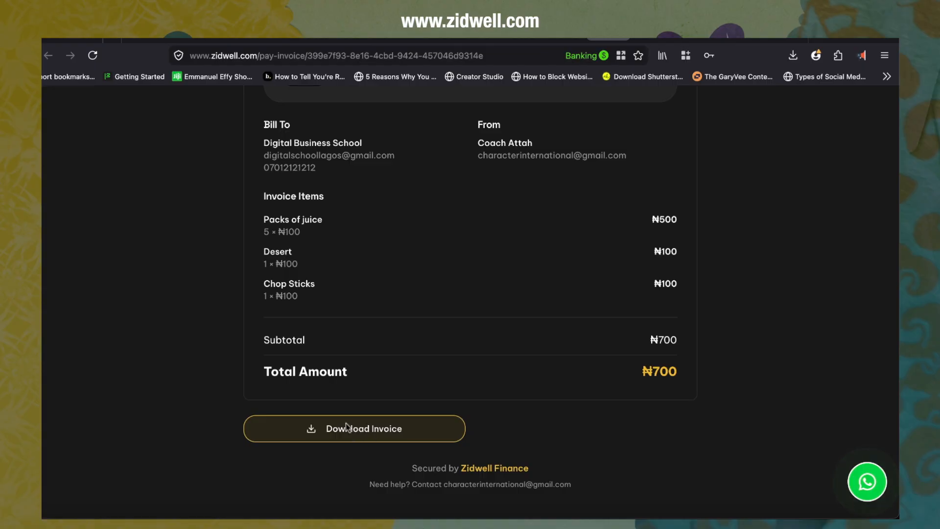
pyautogui.scroll(2, 380, 210)
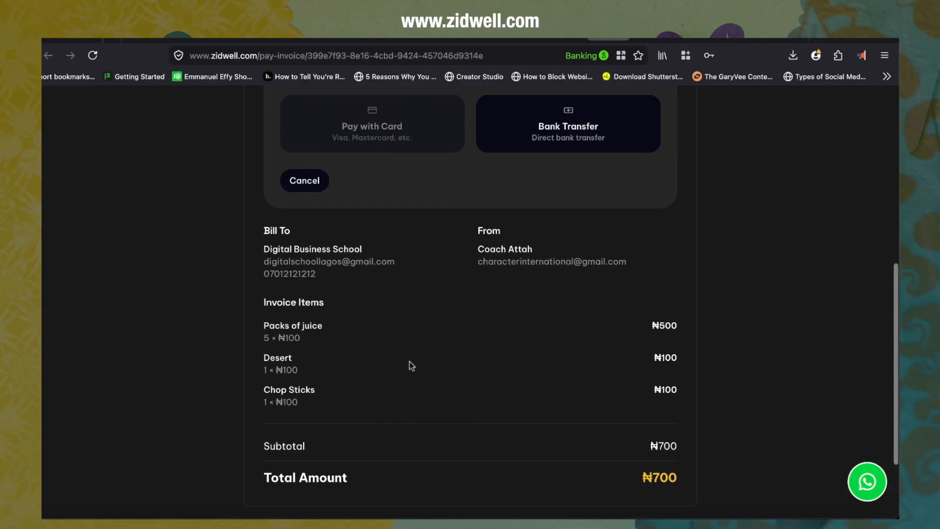
pyautogui.scroll(-2, 411, 366)
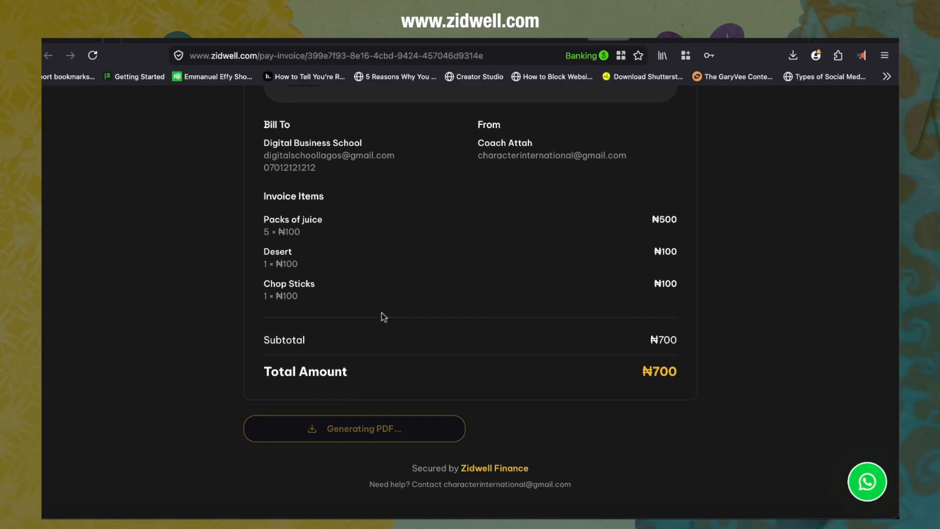
pyautogui.scroll(7, 383, 317)
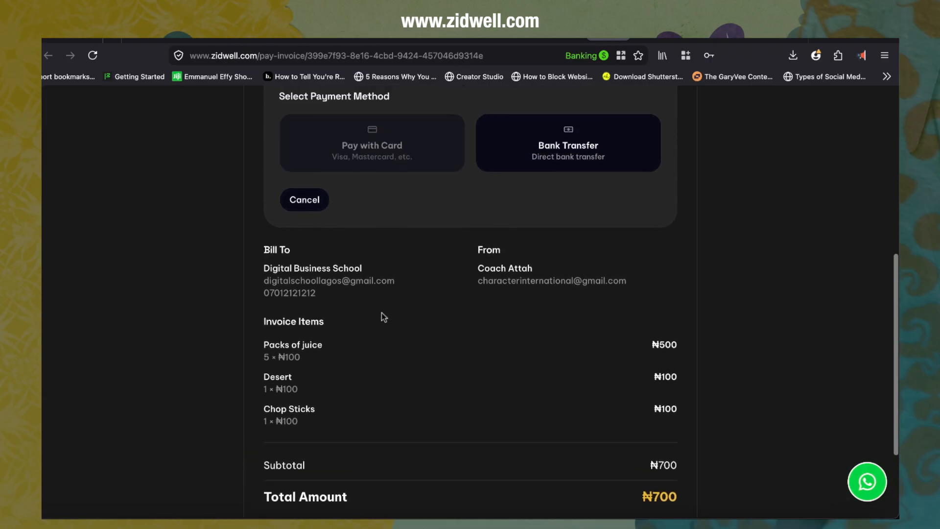
pyautogui.scroll(1, 384, 317)
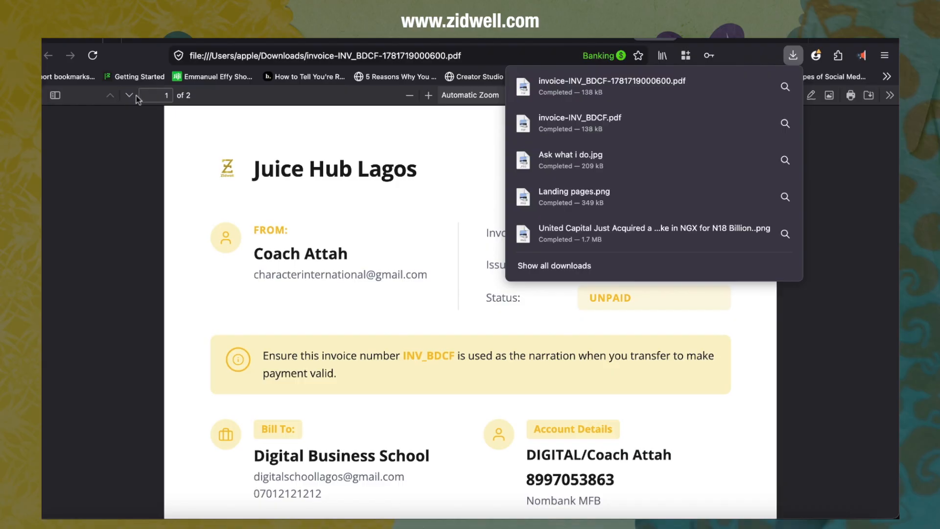
# Step: Zoom the downloaded PDF invoice out to 60% and review its contents
pyautogui.click(410, 95)
pyautogui.click(409, 95)
pyautogui.click(410, 95)
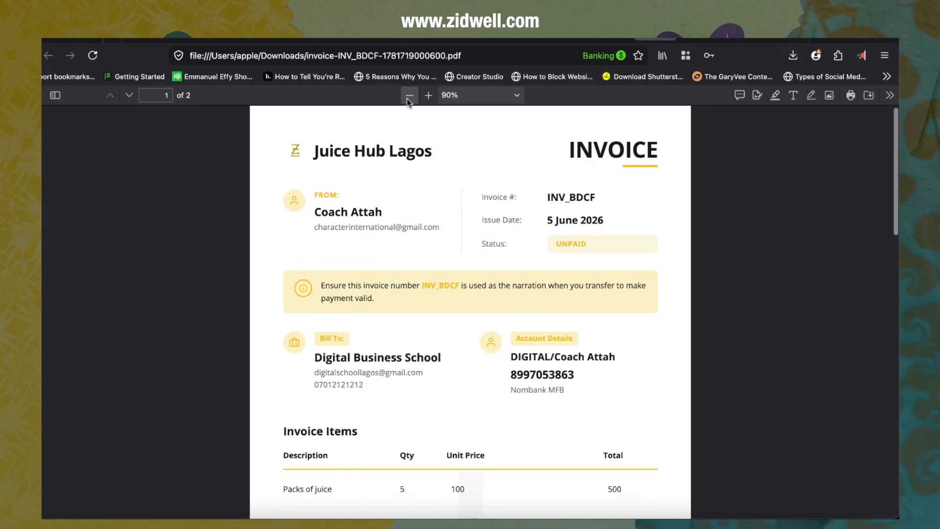
pyautogui.click(409, 95)
pyautogui.click(410, 95)
pyautogui.scroll(-1, 381, 249)
pyautogui.scroll(-1, 382, 246)
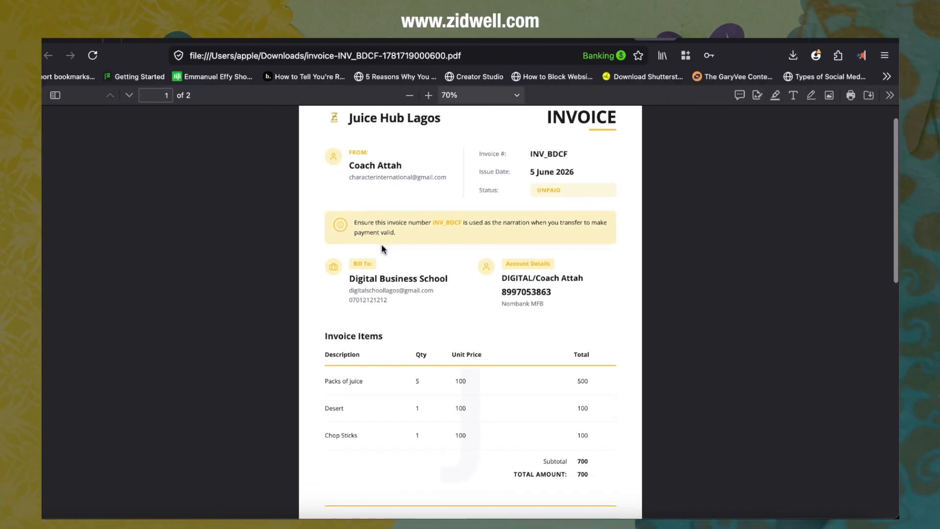
pyautogui.scroll(1, 382, 246)
pyautogui.scroll(-3, 382, 246)
pyautogui.click(418, 98)
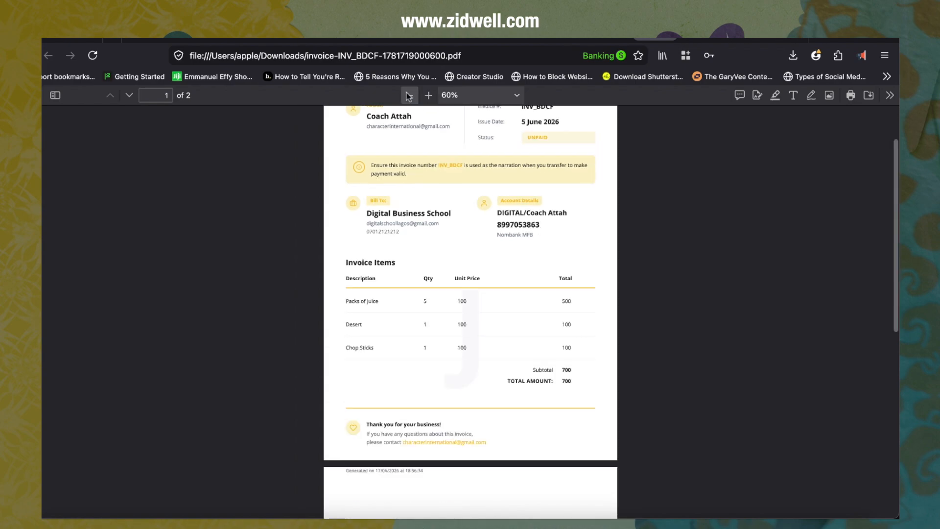
pyautogui.scroll(3, 421, 196)
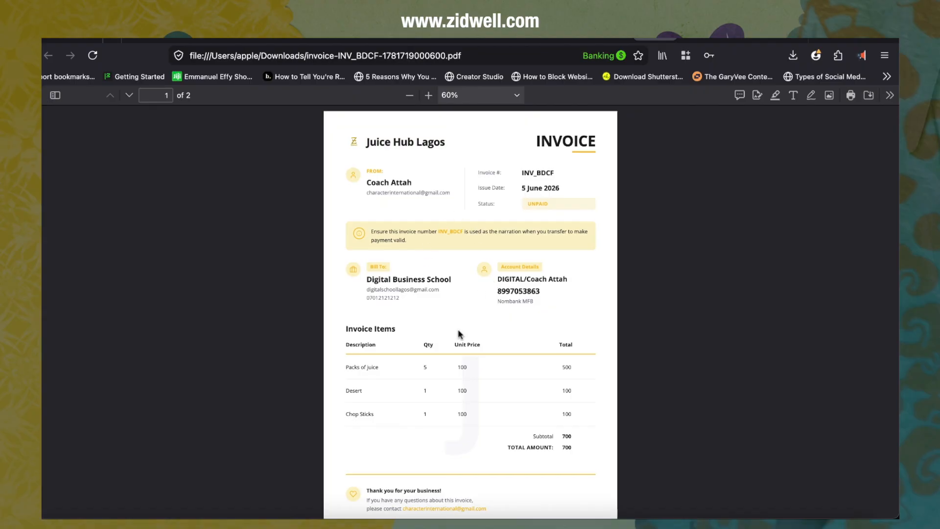
pyautogui.scroll(-3, 460, 335)
pyautogui.scroll(3, 460, 335)
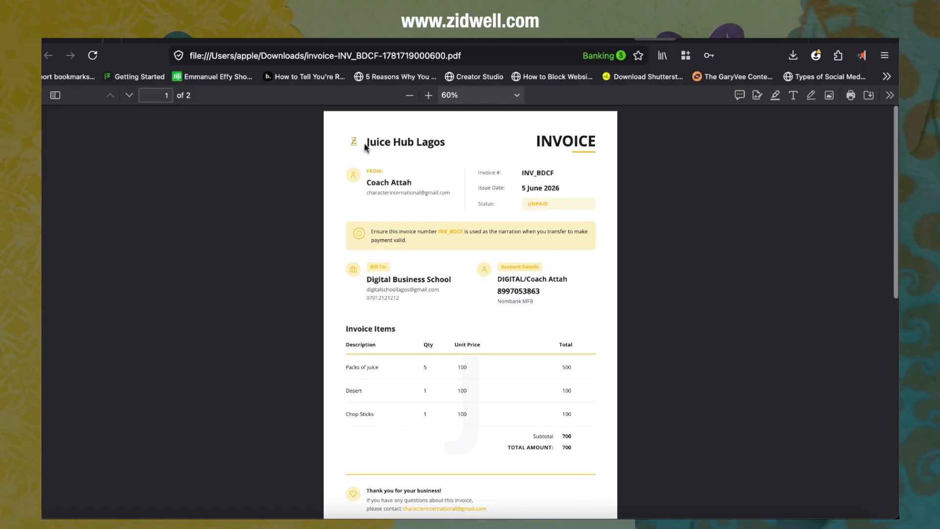
# Step: Highlight the business name and the account details in the PDF invoice
pyautogui.moveTo(366, 142); pyautogui.dragTo(414, 143)
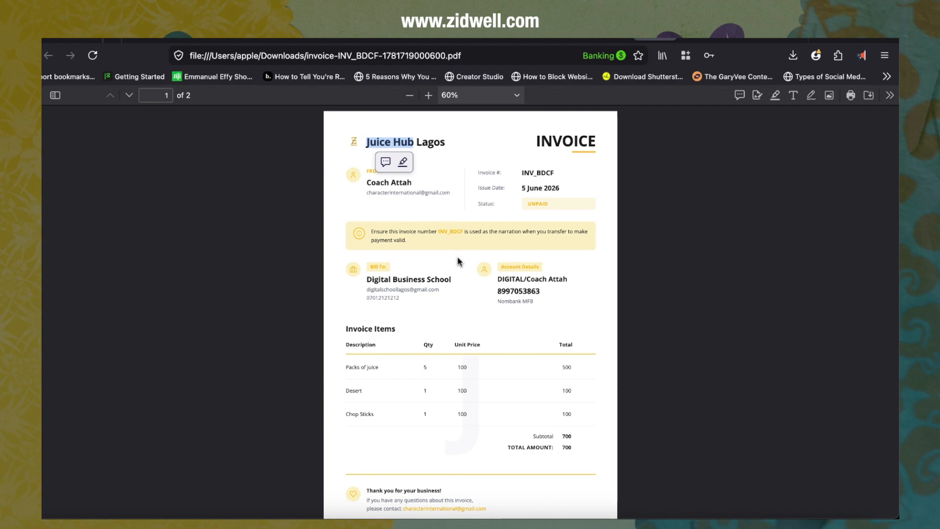
pyautogui.click(399, 143)
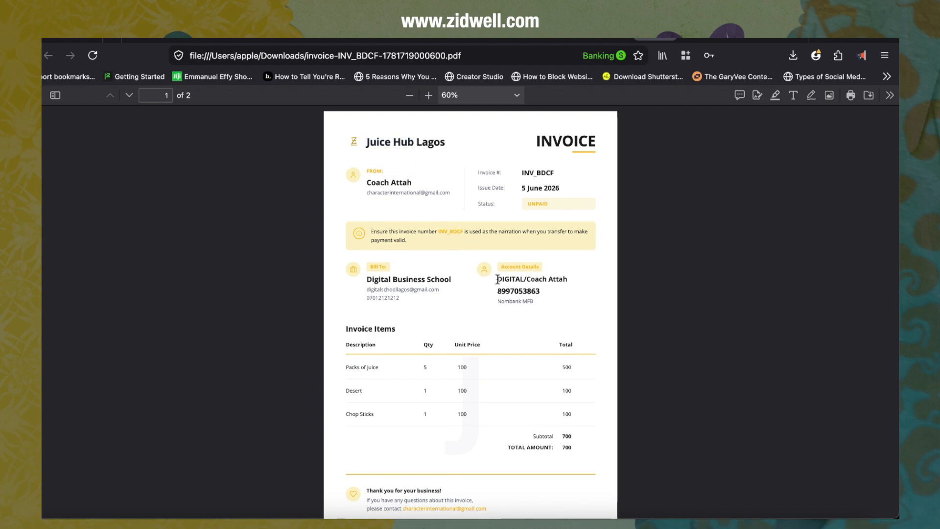
pyautogui.moveTo(498, 279); pyautogui.dragTo(541, 293)
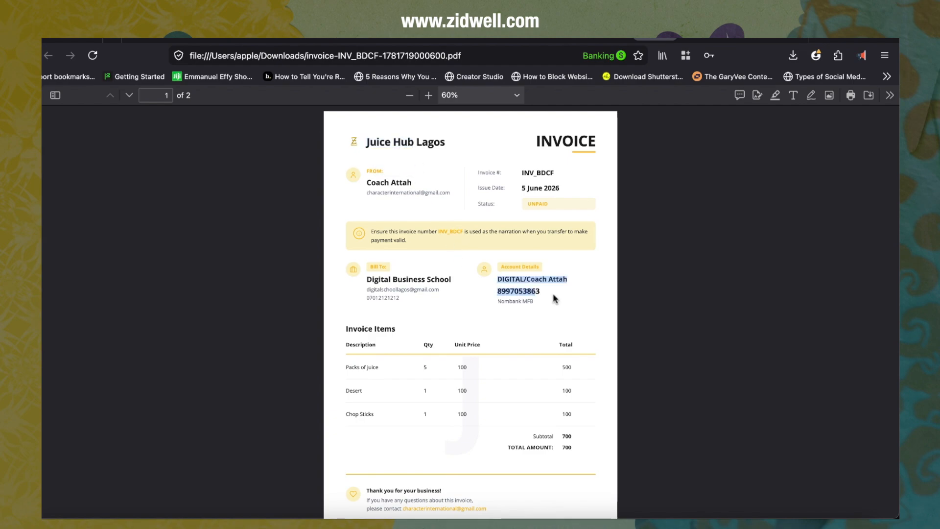
pyautogui.click(510, 294)
# Step: Switch back to the payment page and enter the payer's full name
pyautogui.hotkey('ctrl', 'shift', 'Tab')
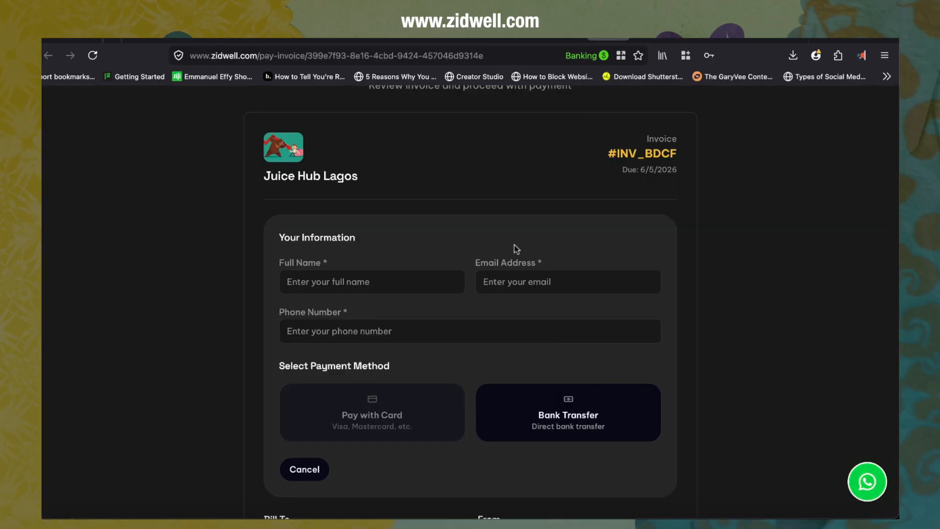
pyautogui.click(383, 283)
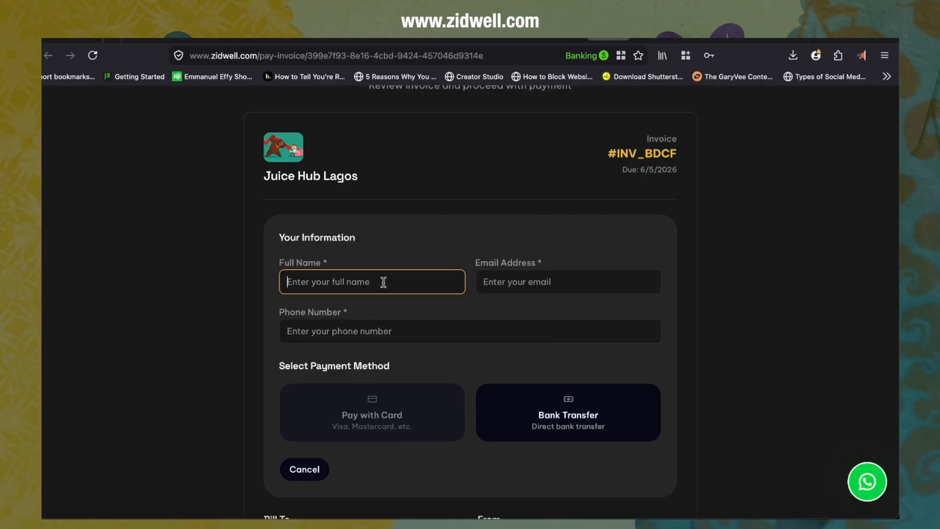
pyautogui.write('coach')
# Step: Fill in the payer's email address using the browser's autofill suggestion
pyautogui.click(507, 281)
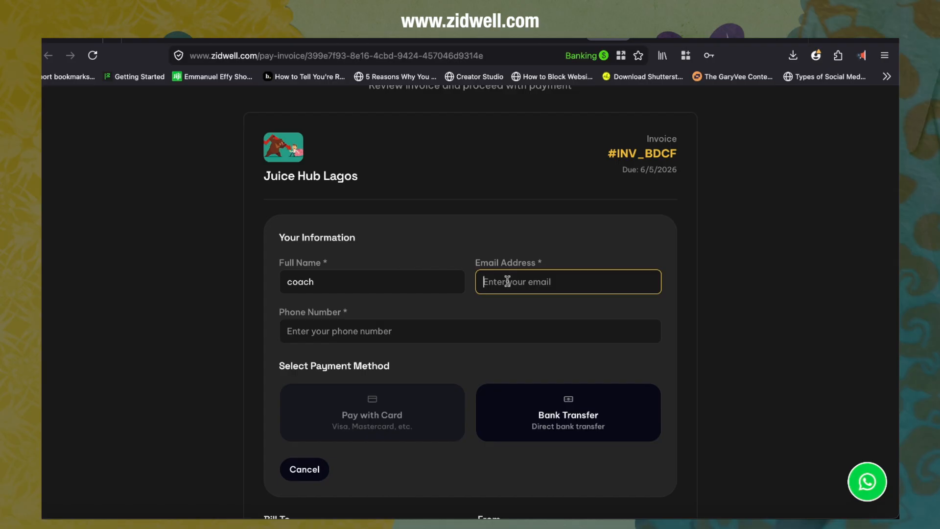
pyautogui.write('co')
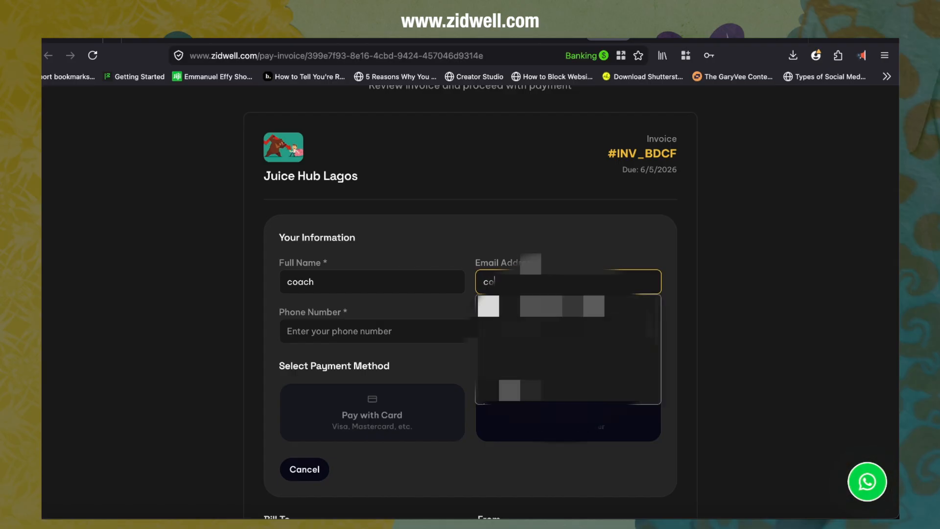
pyautogui.press('Down')
pyautogui.press('Return')
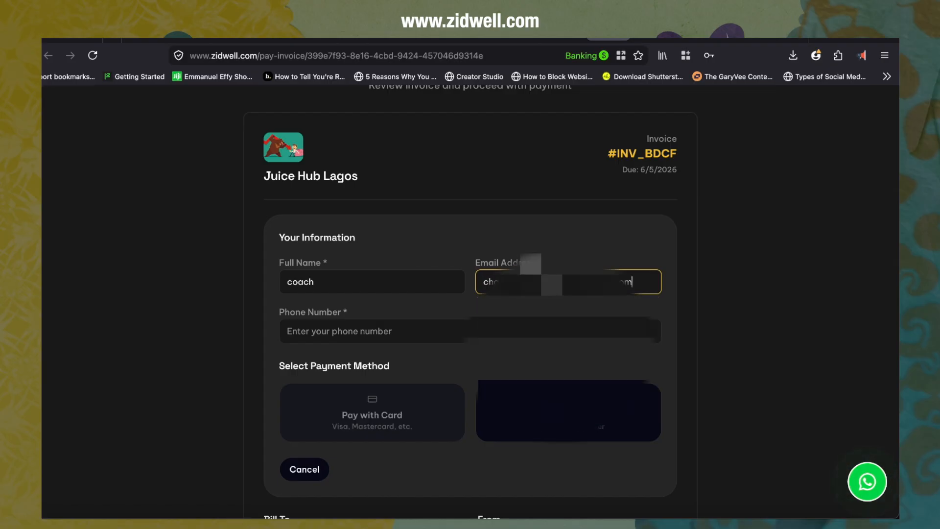
# Step: Enter the payer's phone number and choose Bank Transfer as the payment method
pyautogui.click(368, 331)
pyautogui.press('BackSpace')
pyautogui.scroll(-3, 461, 345)
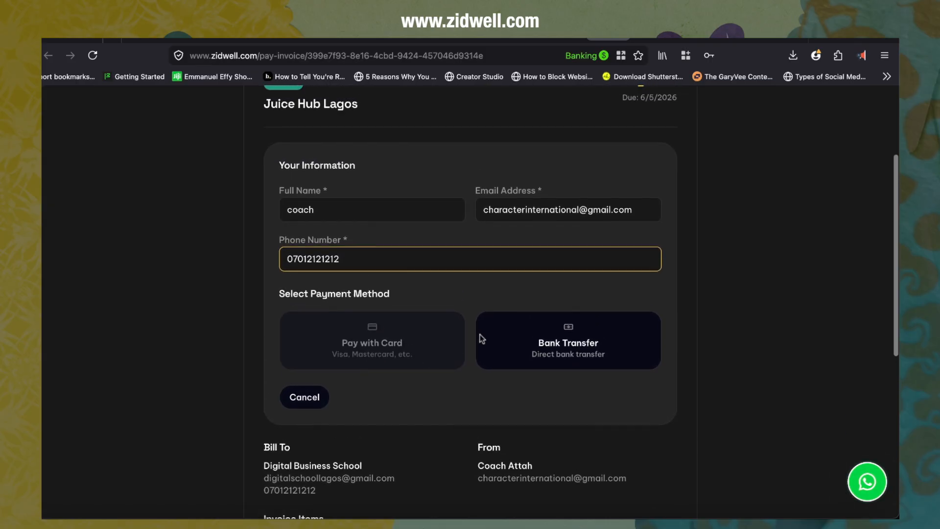
pyautogui.click(525, 340)
# Step: Review the bank transfer details and copy the account number
pyautogui.scroll(-2, 499, 360)
pyautogui.scroll(2, 500, 360)
pyautogui.scroll(-1, 499, 360)
pyautogui.scroll(-5, 500, 361)
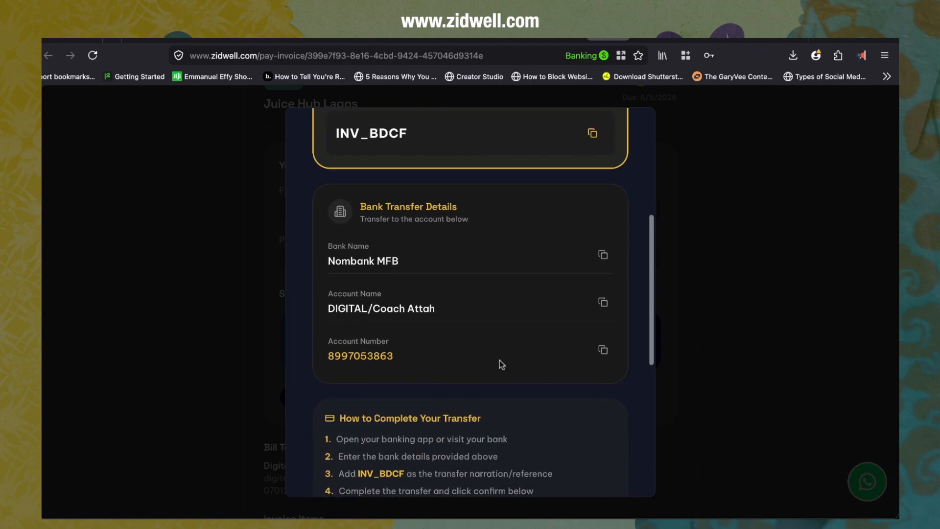
pyautogui.scroll(4, 499, 361)
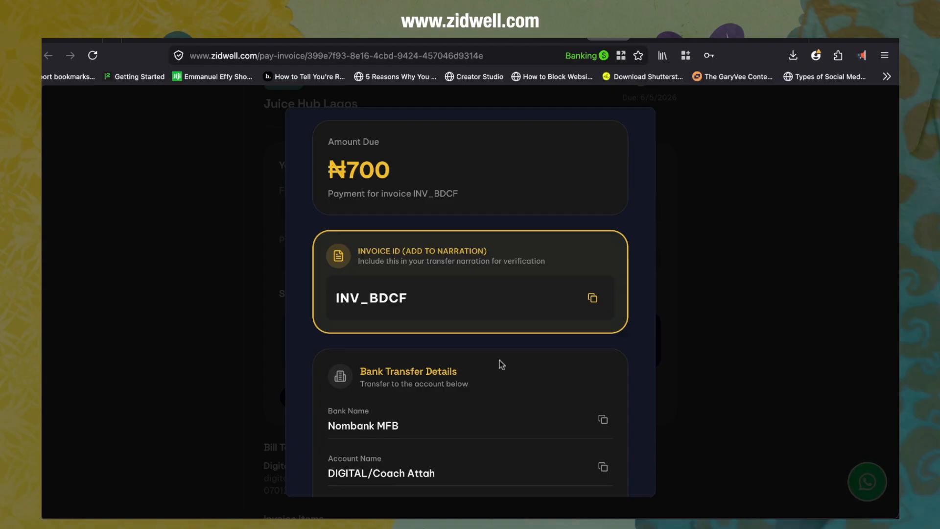
pyautogui.scroll(-4, 500, 361)
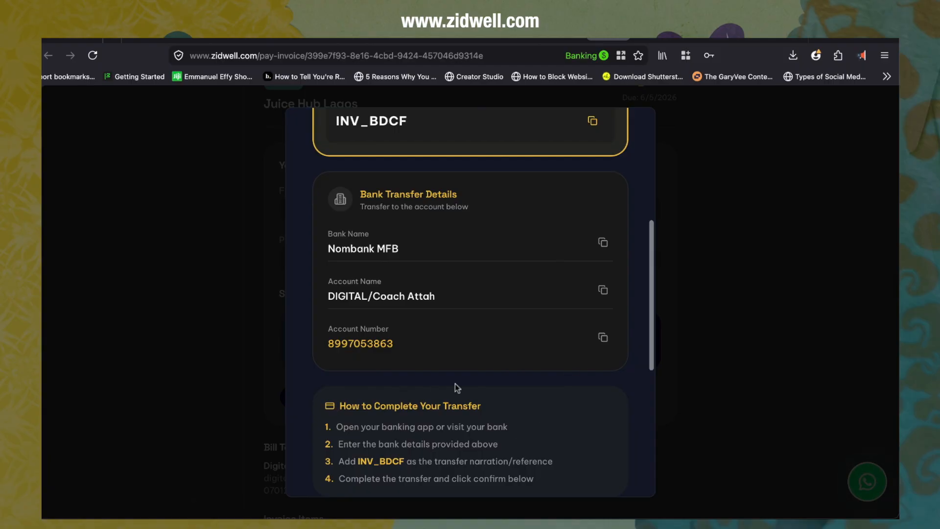
pyautogui.click(602, 339)
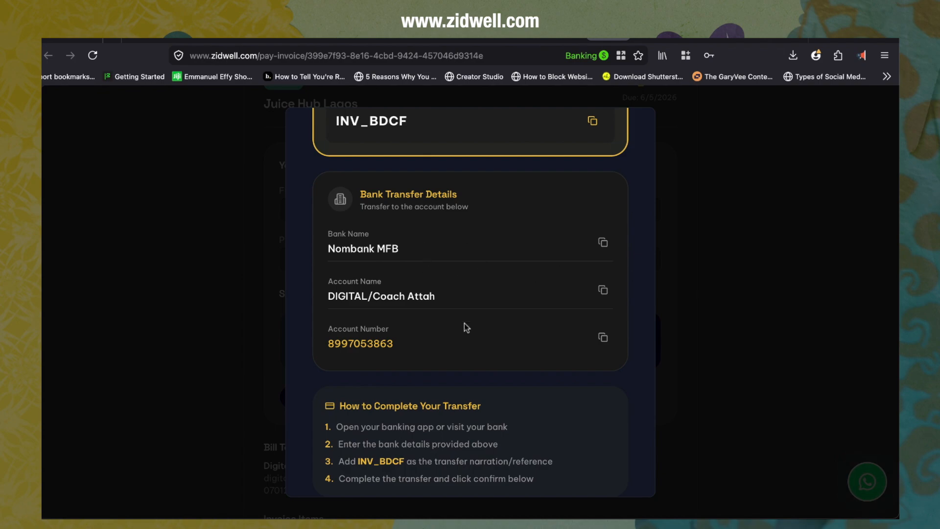
# Step: Copy the invoice ID INV_BDCF for the narration and confirm that the transfer has been made
pyautogui.scroll(-3, 466, 357)
pyautogui.scroll(4, 468, 360)
pyautogui.scroll(1, 466, 359)
pyautogui.scroll(-2, 465, 359)
pyautogui.scroll(3, 466, 359)
pyautogui.click(591, 168)
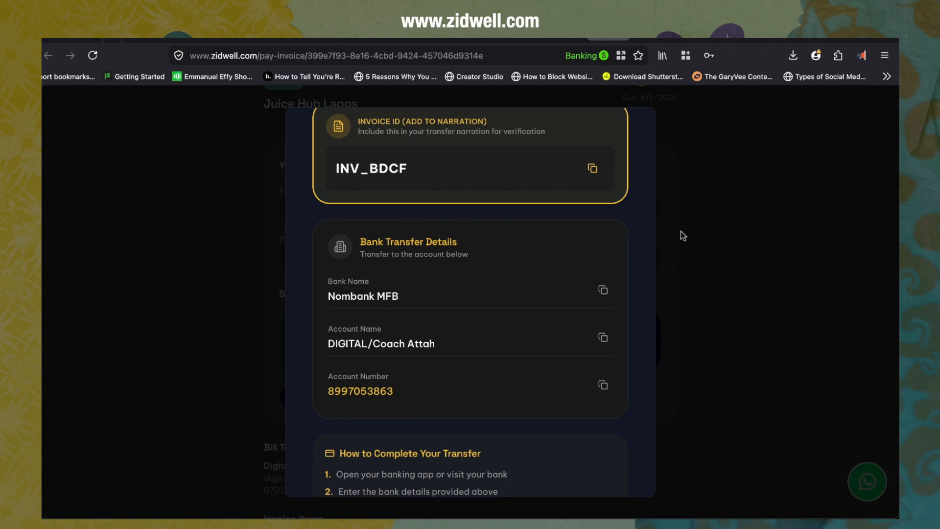
pyautogui.scroll(-5, 554, 378)
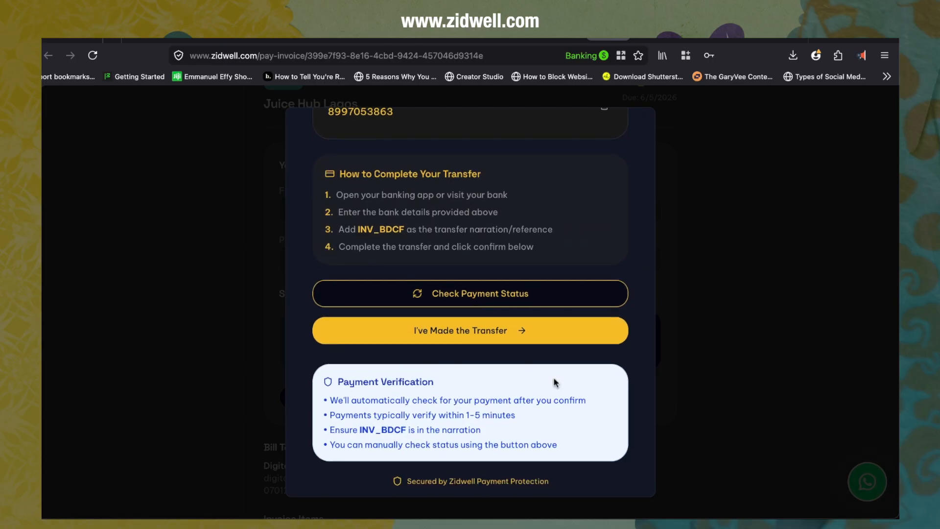
pyautogui.click(495, 329)
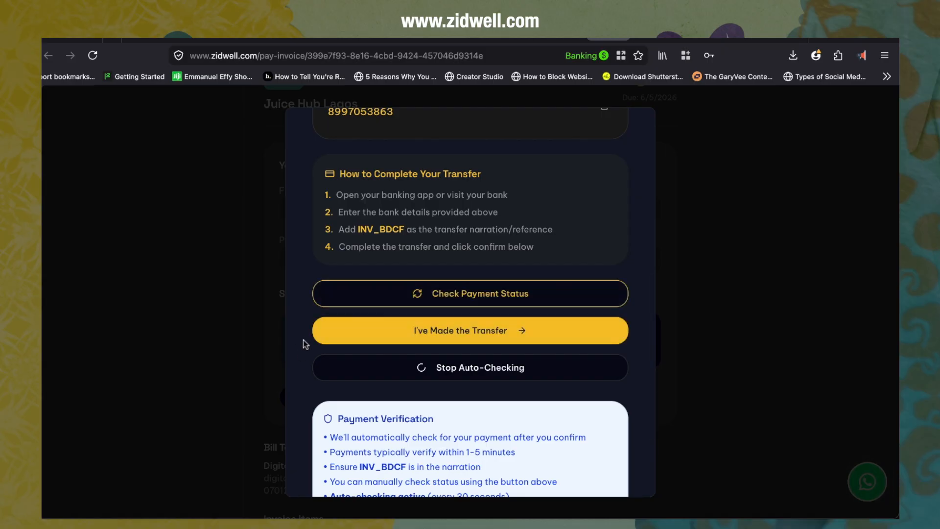
# Step: Switch to the transaction history tab and refresh it to check for the invoice payment
pyautogui.click(515, 39)
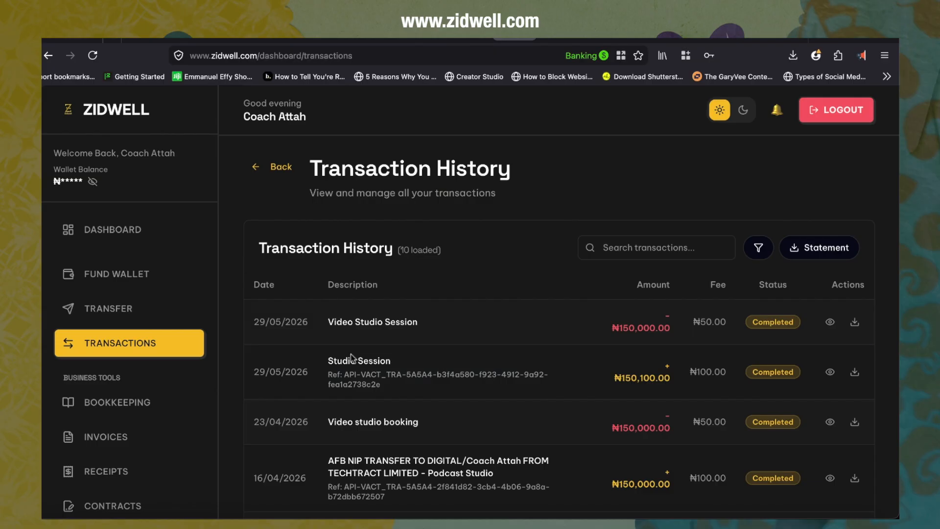
pyautogui.click(92, 56)
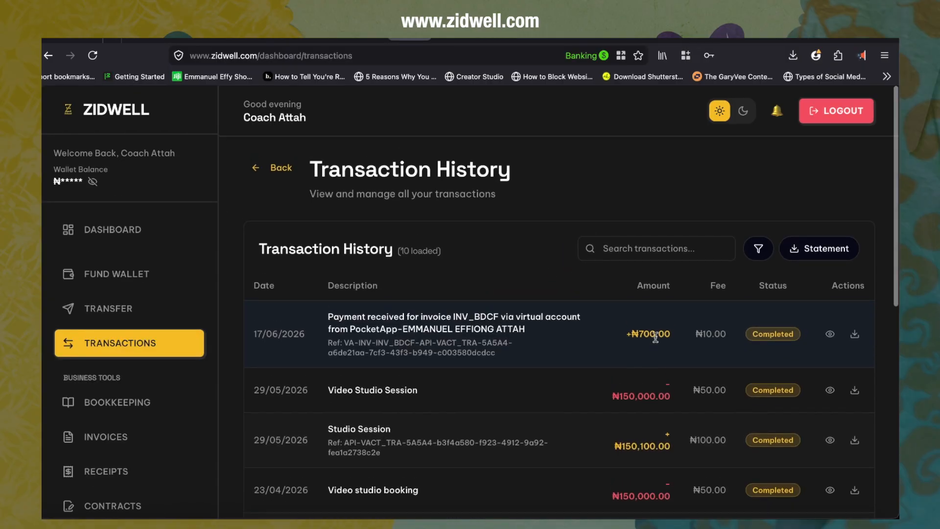
# Step: Open Bookkeeping and review the recent entries
pyautogui.click(140, 404)
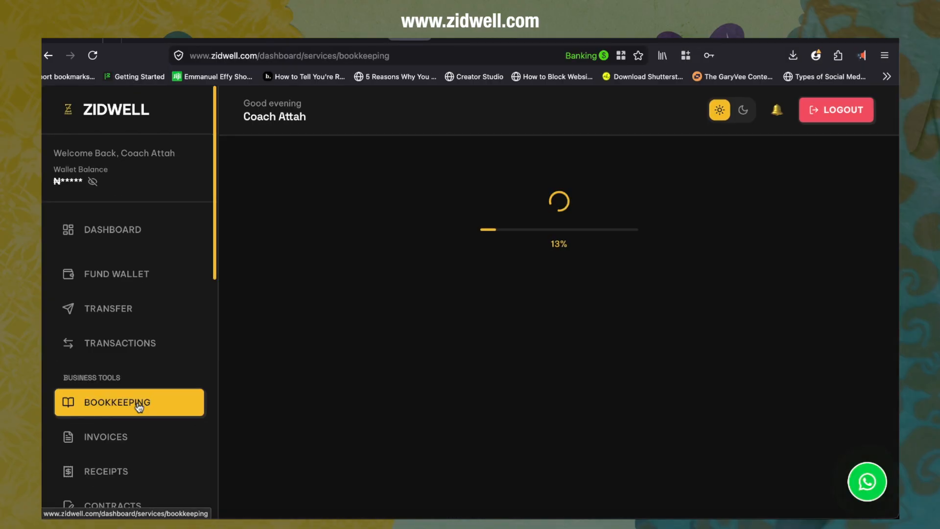
pyautogui.scroll(-6, 398, 412)
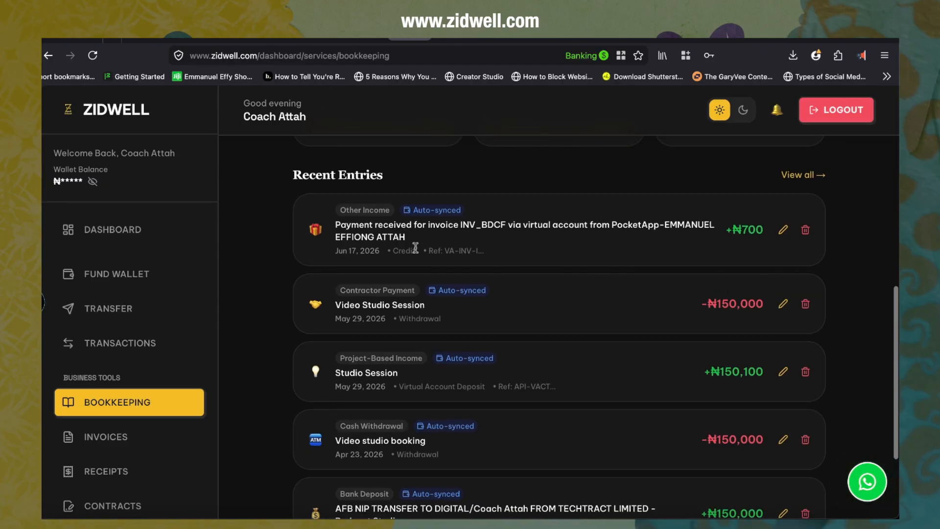
pyautogui.scroll(-1, 415, 247)
pyautogui.scroll(1, 415, 247)
pyautogui.scroll(1, 269, 221)
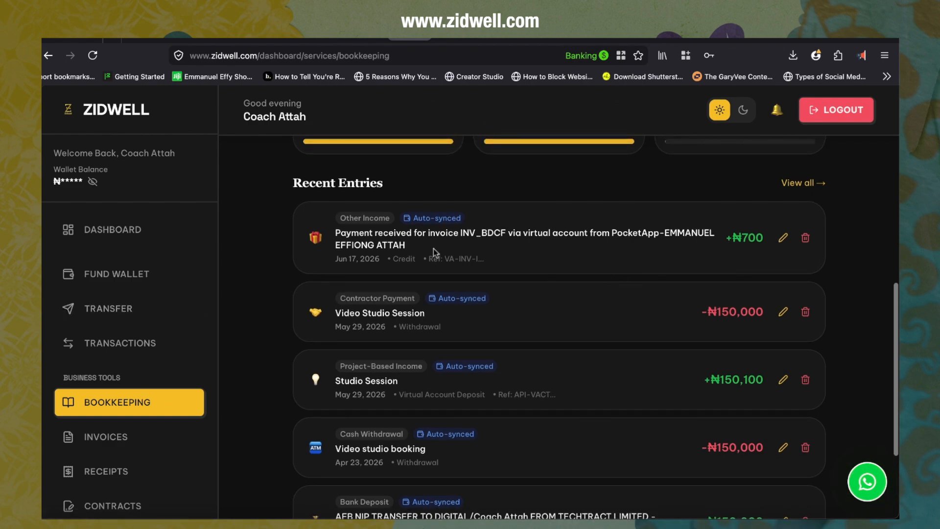
# Step: Change the category of the INV_BDCF payment entry to Service Income
pyautogui.click(783, 239)
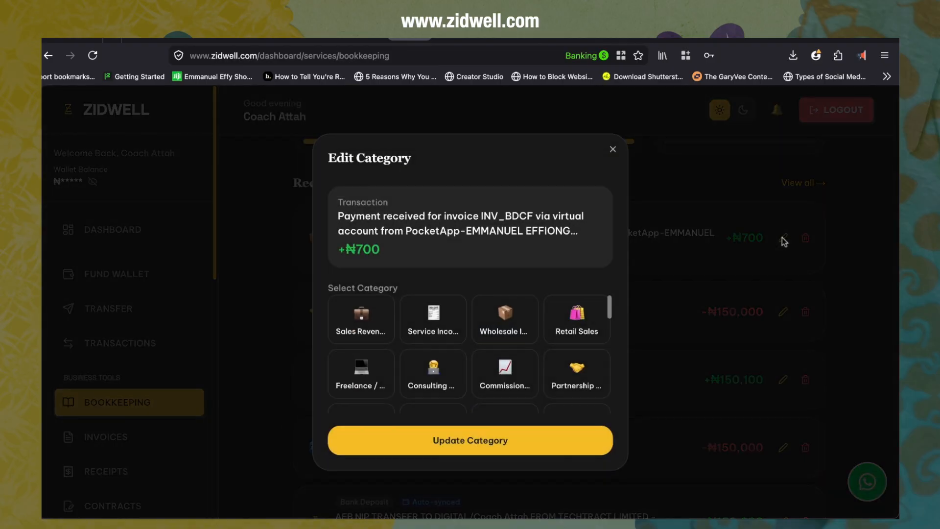
pyautogui.scroll(-1, 441, 372)
pyautogui.scroll(1, 445, 382)
pyautogui.click(439, 323)
pyautogui.click(453, 439)
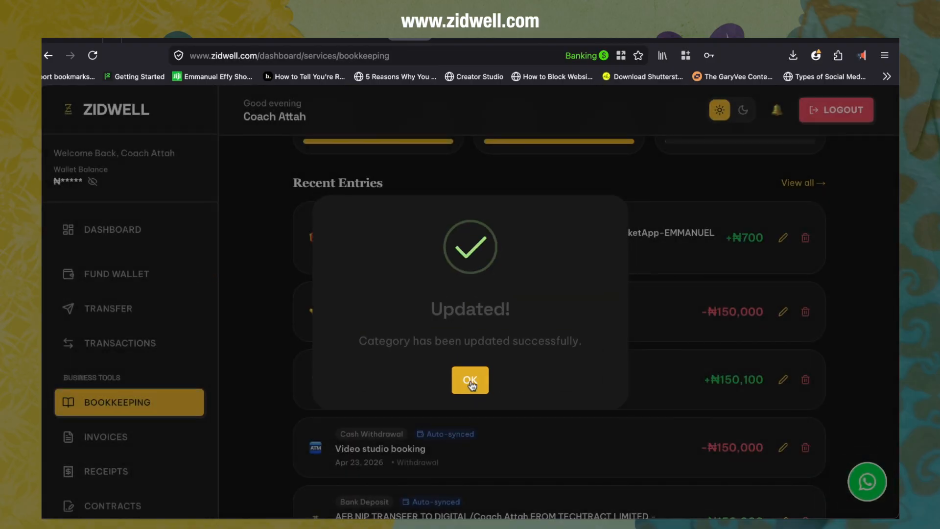
pyautogui.click(472, 378)
# Step: Return to the dashboard and open the Payment Pages section
pyautogui.scroll(-6, 395, 367)
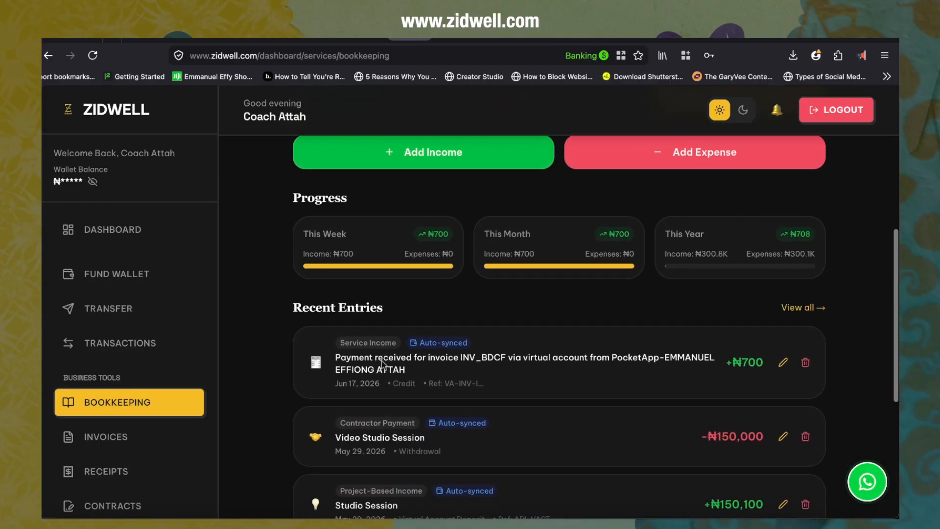
pyautogui.click(115, 338)
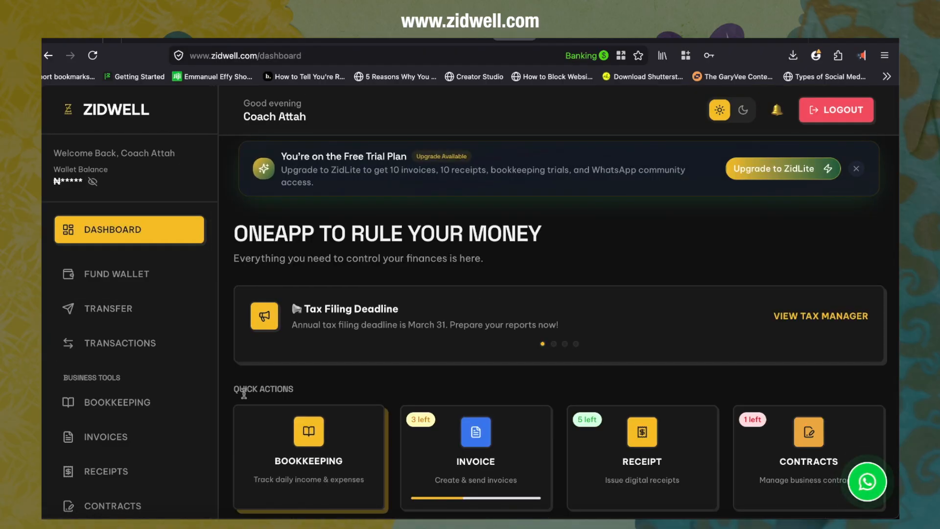
pyautogui.scroll(-5, 229, 381)
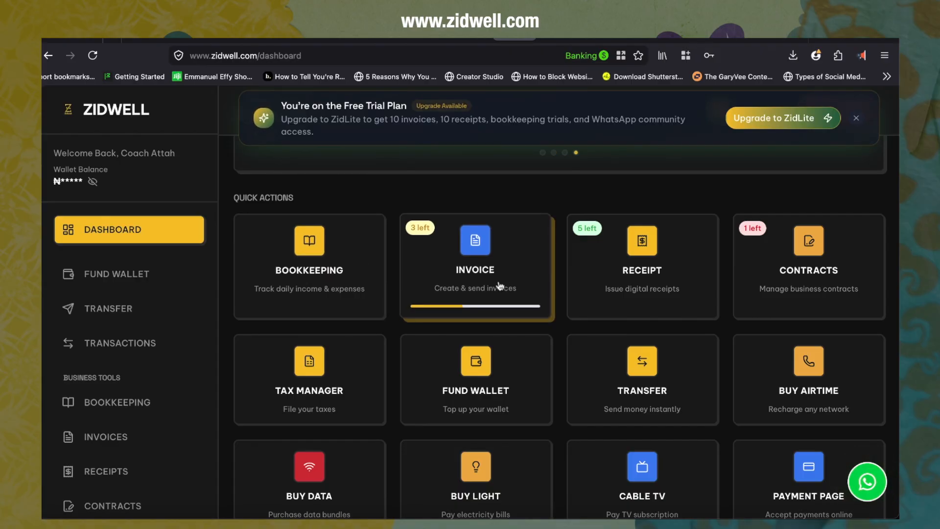
pyautogui.scroll(-2, 651, 377)
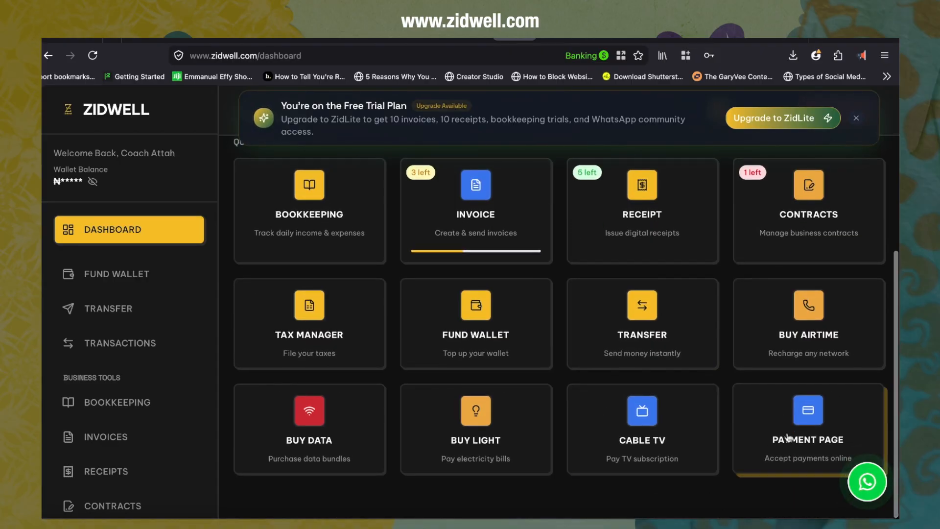
pyautogui.click(795, 429)
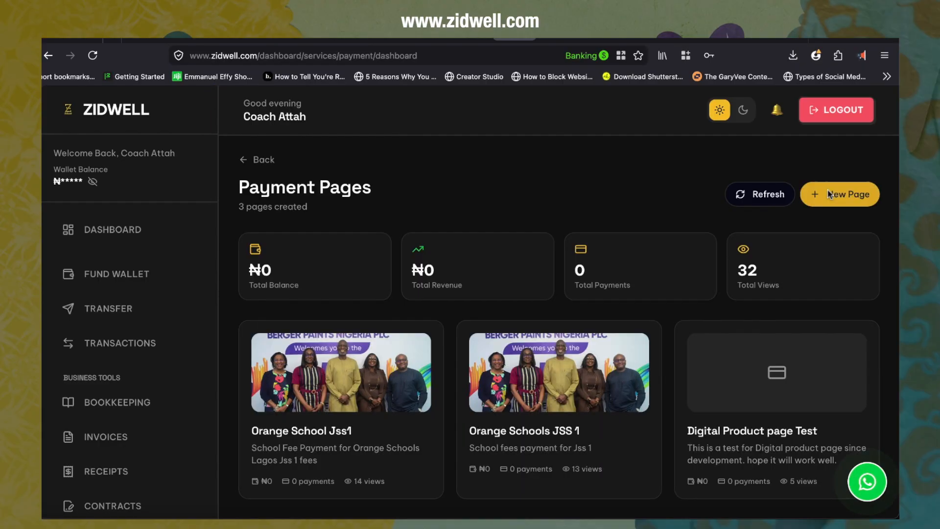
# Step: Start a new payment page, pick the Payment Link type, and go back to the type selection
pyautogui.click(829, 192)
pyautogui.scroll(-5, 326, 420)
pyautogui.scroll(5, 325, 420)
pyautogui.scroll(-1, 324, 418)
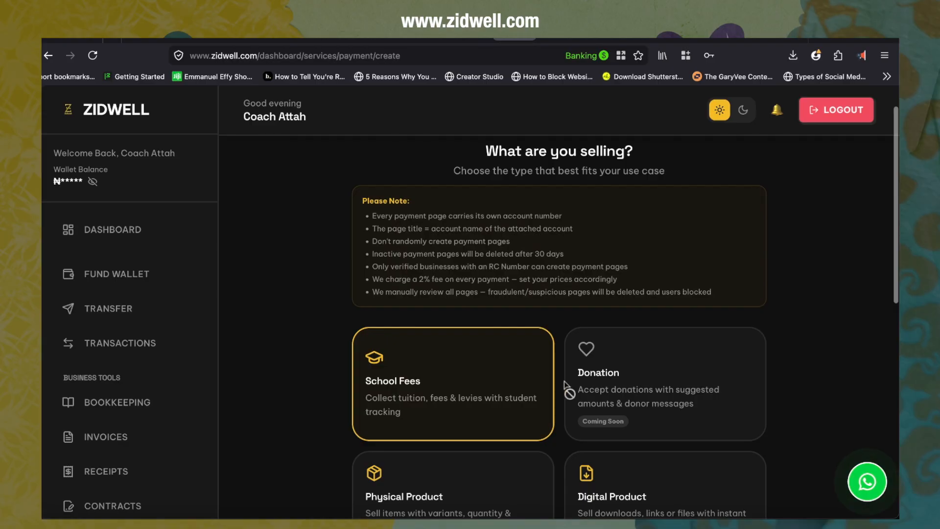
pyautogui.scroll(-3, 461, 402)
pyautogui.scroll(-1, 461, 402)
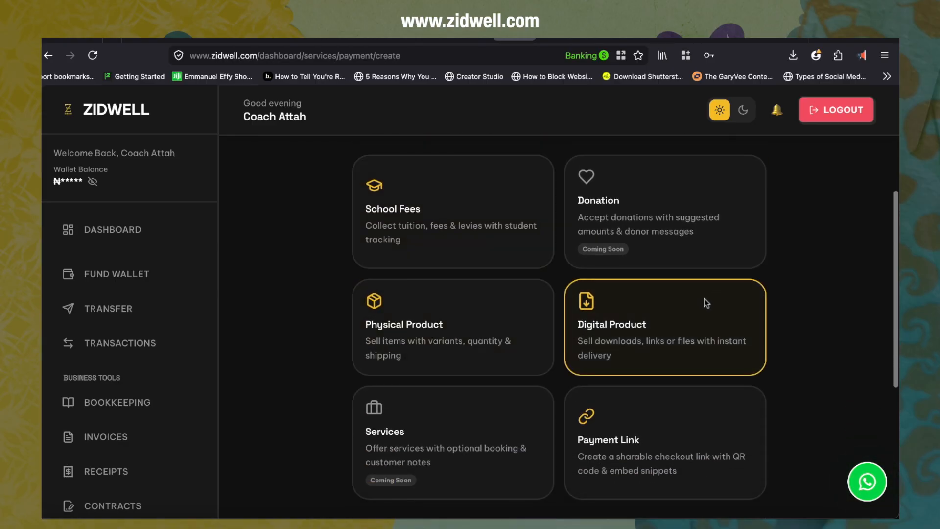
pyautogui.scroll(-1, 629, 436)
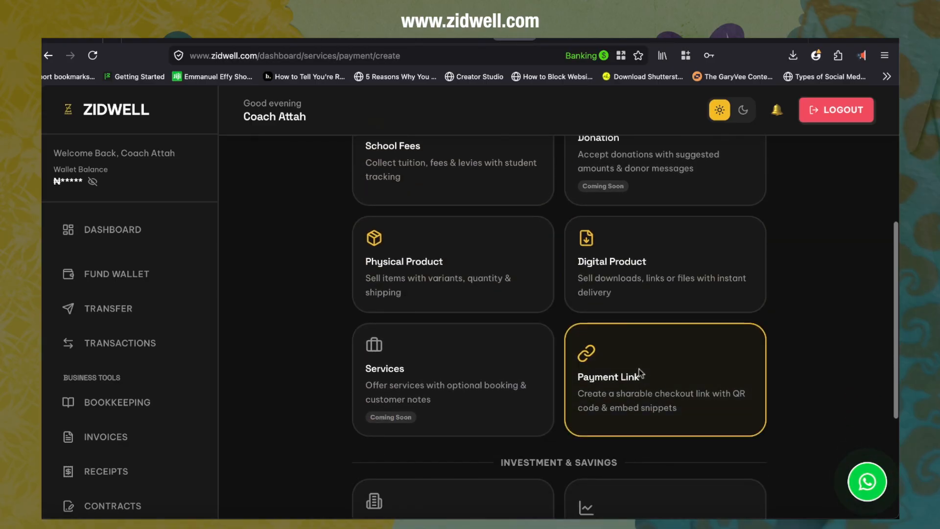
pyautogui.scroll(-3, 639, 369)
pyautogui.click(640, 316)
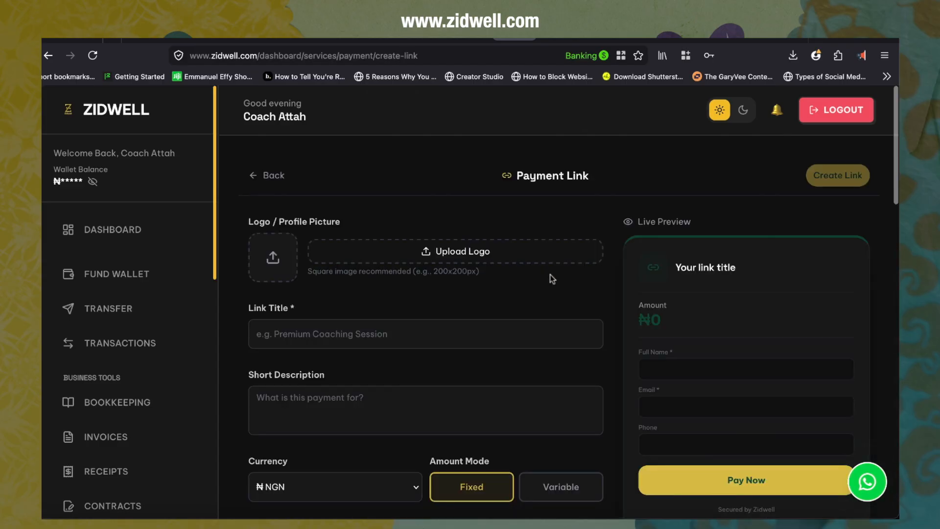
pyautogui.click(267, 175)
pyautogui.scroll(5, 307, 272)
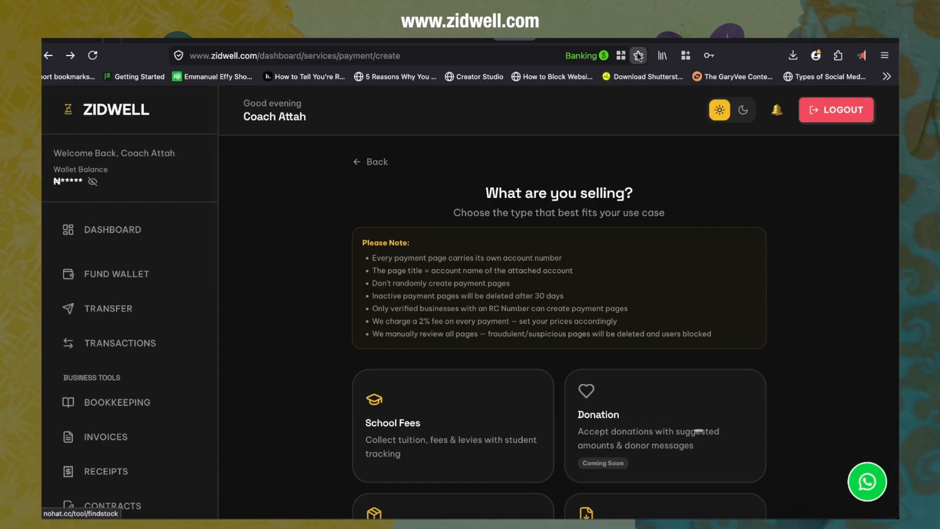
# Step: Open zidwell.com in a new tab inside the Banking container
pyautogui.press('super+t')
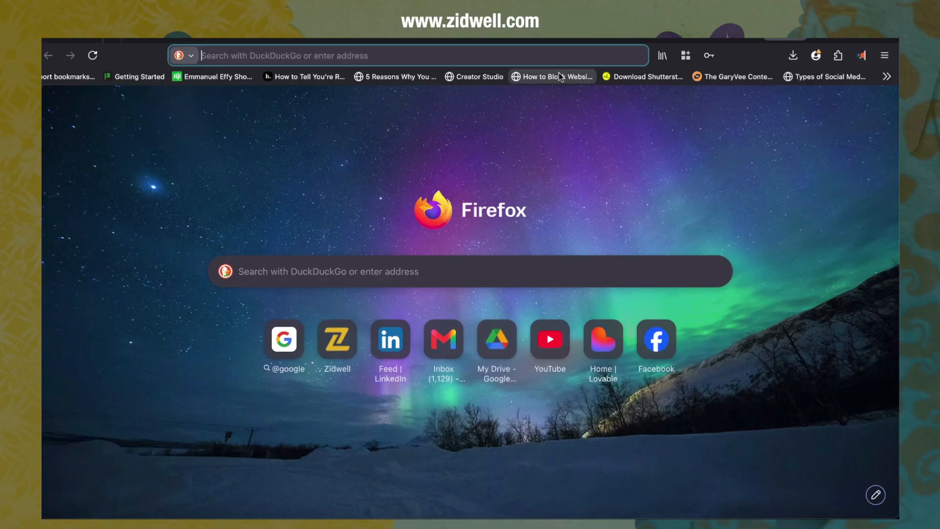
pyautogui.write('zidwell.com/')
pyautogui.press('Return')
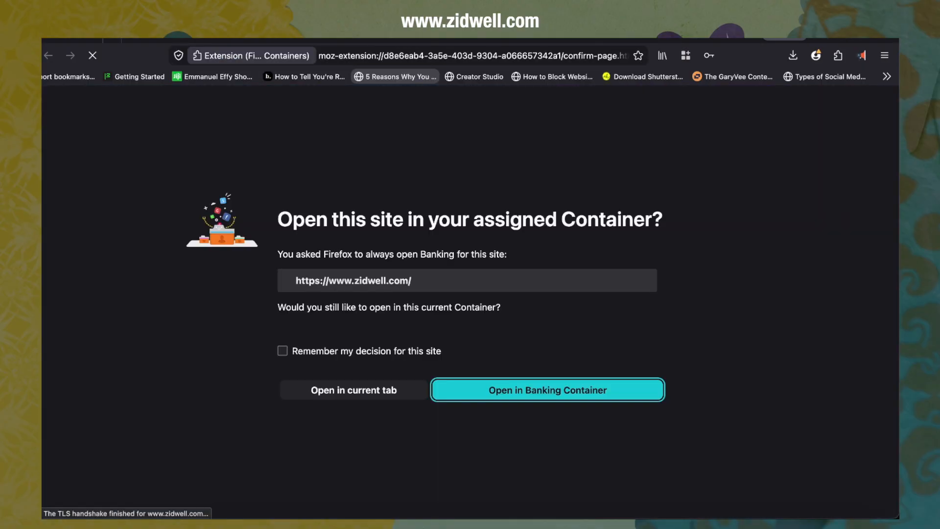
pyautogui.click(500, 389)
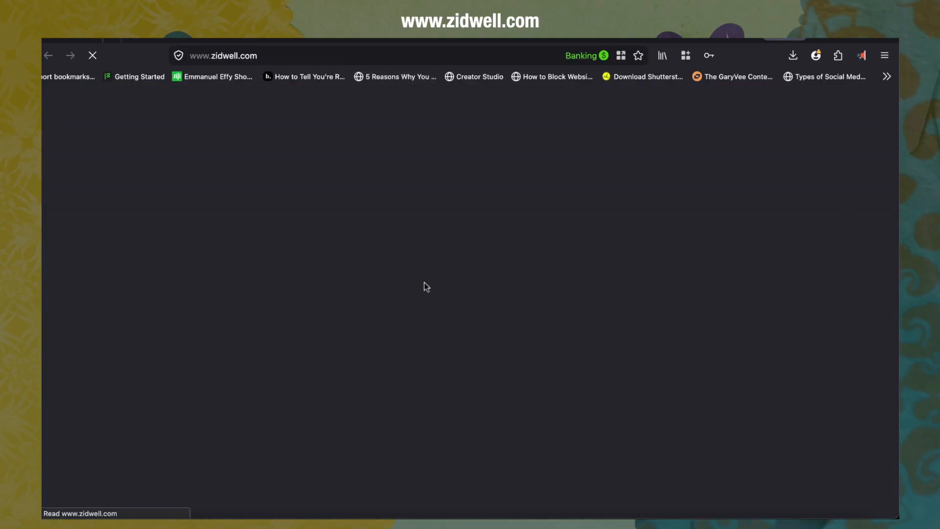